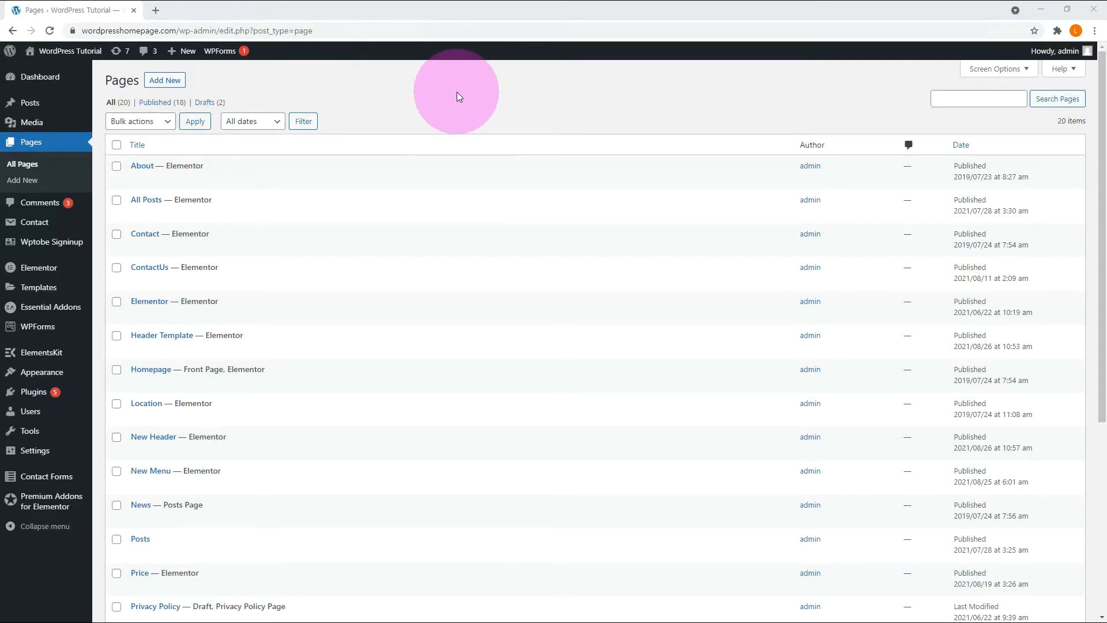
Create and publish a new page titled Header1, and return to the pages list.
{"action": "left_click", "coordinate": [165, 80]}
{"action": "type", "text": "Header1"}
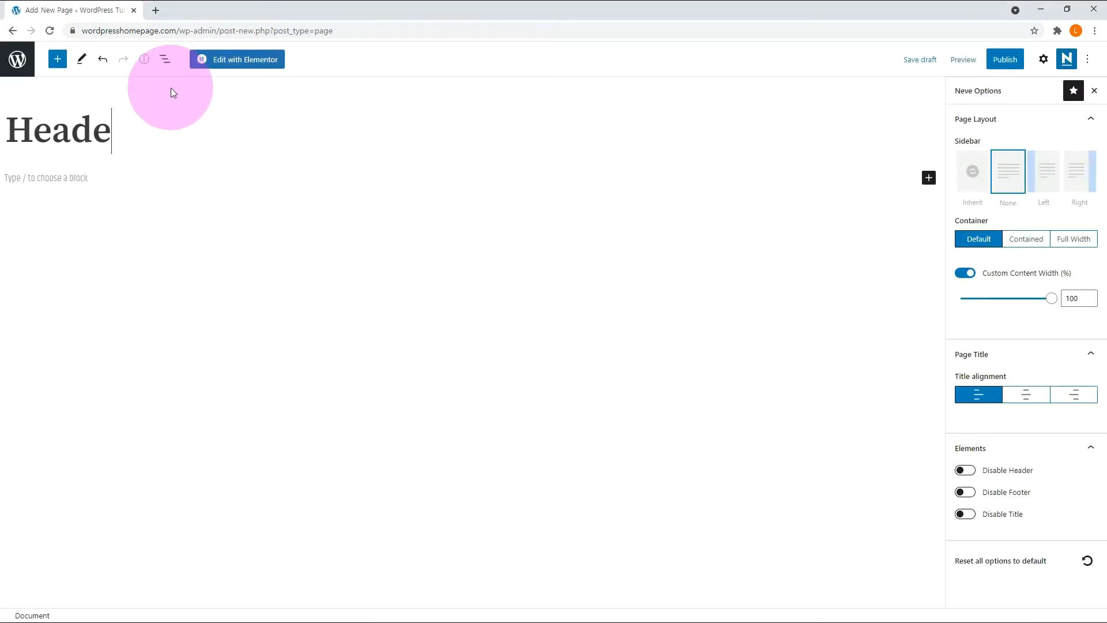
{"action": "left_click", "coordinate": [1005, 59]}
{"action": "left_click", "coordinate": [996, 61]}
{"action": "left_click", "coordinate": [17, 60]}
Add another page titled Header2, publish it, and go back to the pages list.
{"action": "left_click", "coordinate": [156, 82]}
{"action": "left_click", "coordinate": [66, 124]}
{"action": "type", "text": "Header2"}
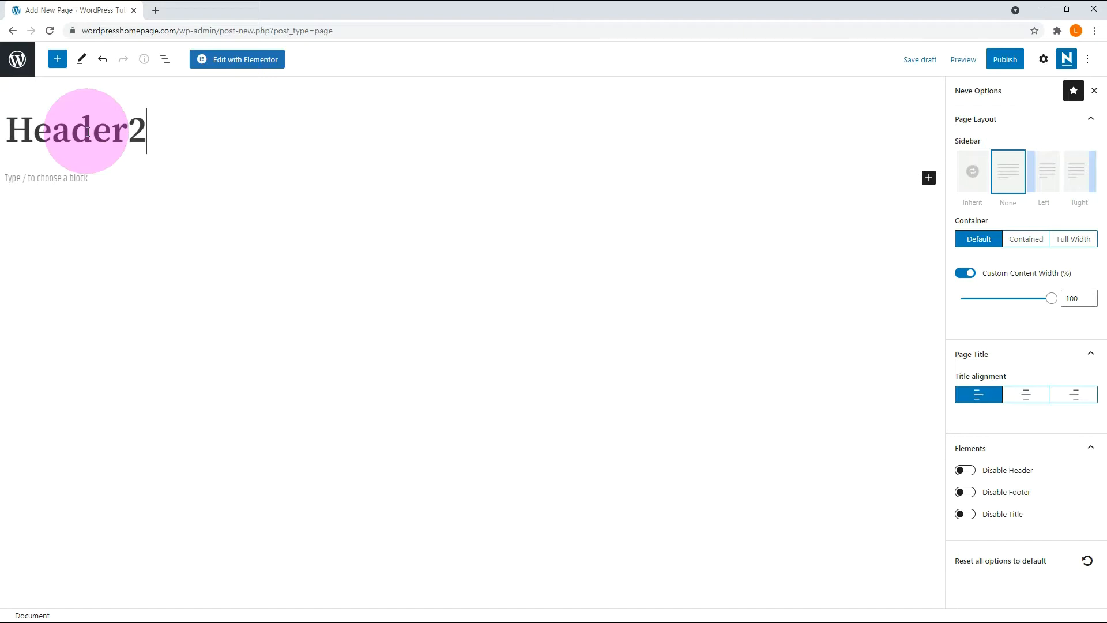
{"action": "left_click", "coordinate": [1006, 58]}
{"action": "left_click", "coordinate": [1001, 63]}
{"action": "left_click", "coordinate": [16, 60]}
Add a third page titled Header3, publish it, and go back to the pages list.
{"action": "left_click", "coordinate": [157, 81]}
{"action": "left_click", "coordinate": [148, 115]}
{"action": "type", "text": "Header3"}
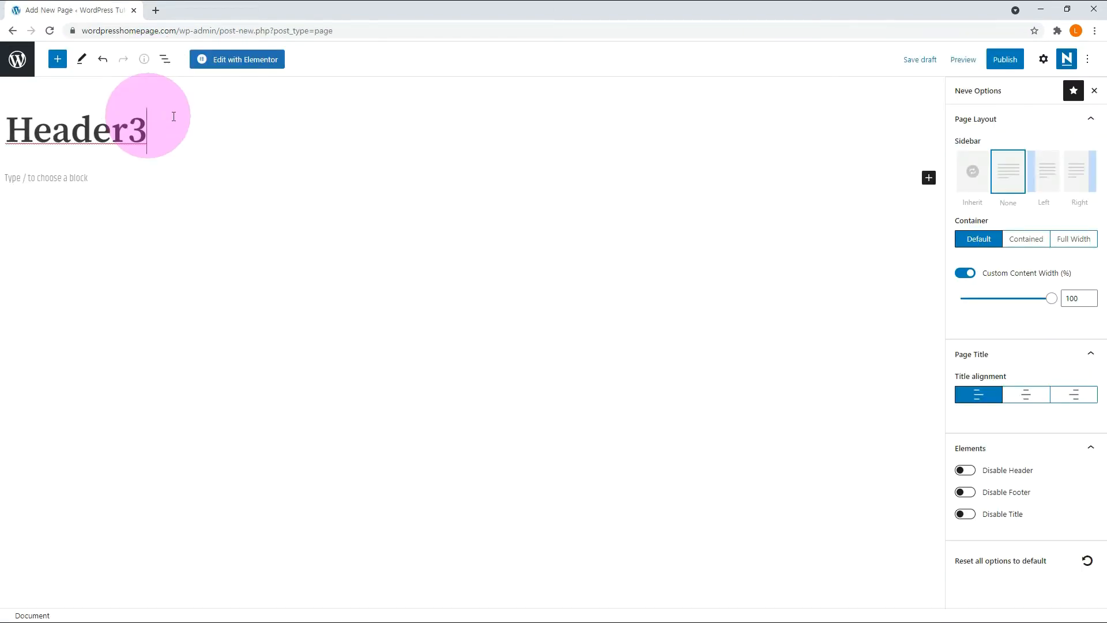
{"action": "left_click", "coordinate": [1005, 59]}
{"action": "left_click", "coordinate": [998, 61]}
{"action": "left_click", "coordinate": [17, 60]}
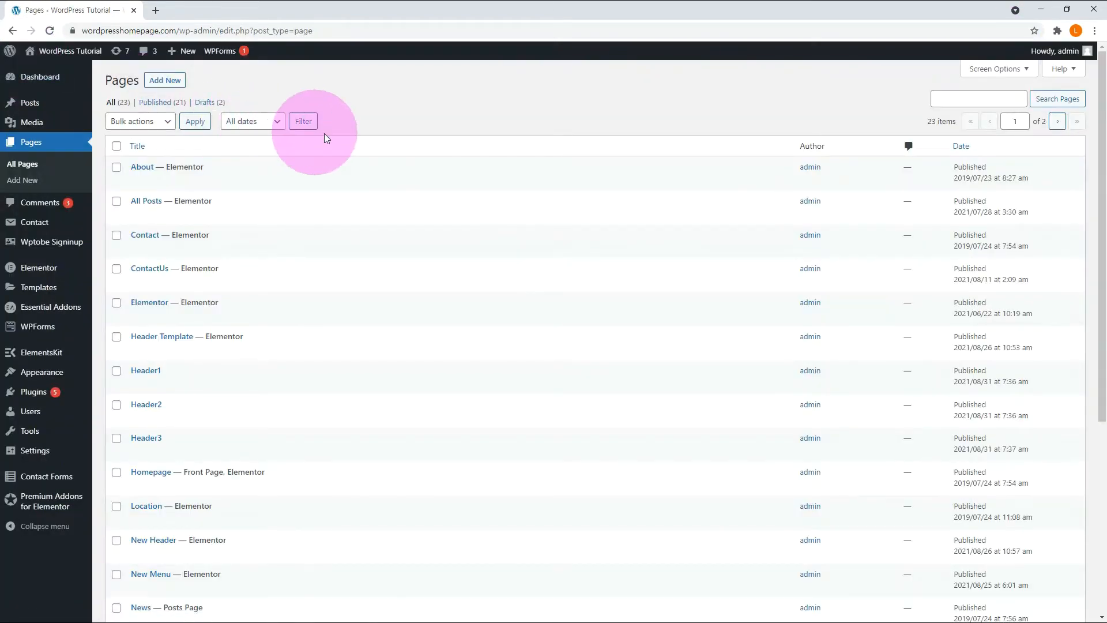
Disable the theme header on the Header1 page and open the page in Elementor.
{"action": "left_click", "coordinate": [138, 385]}
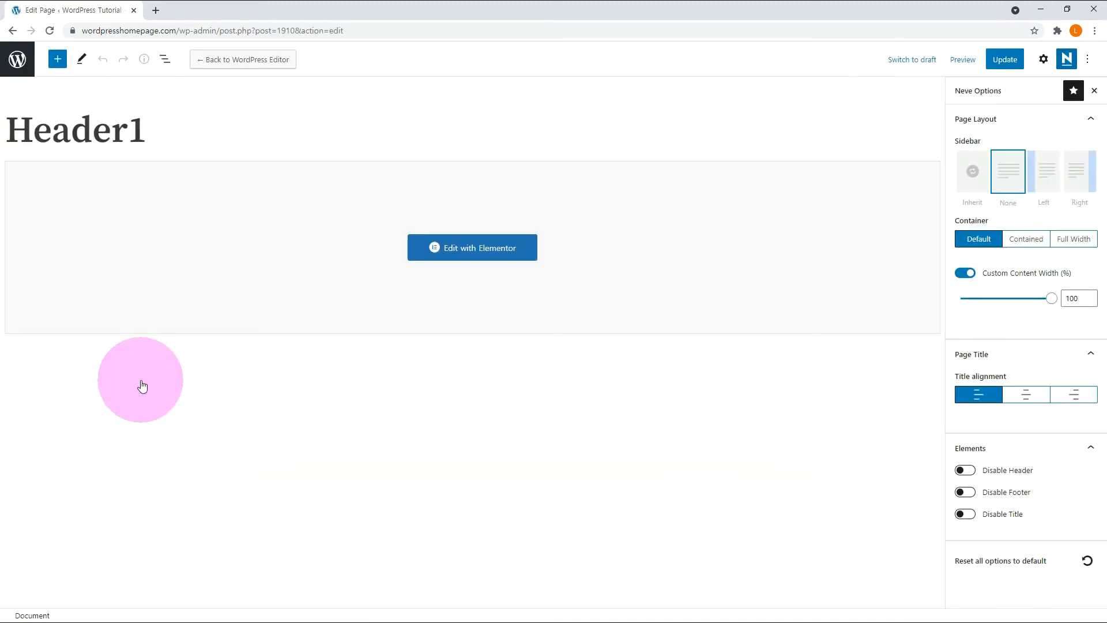
{"action": "left_click", "coordinate": [967, 471]}
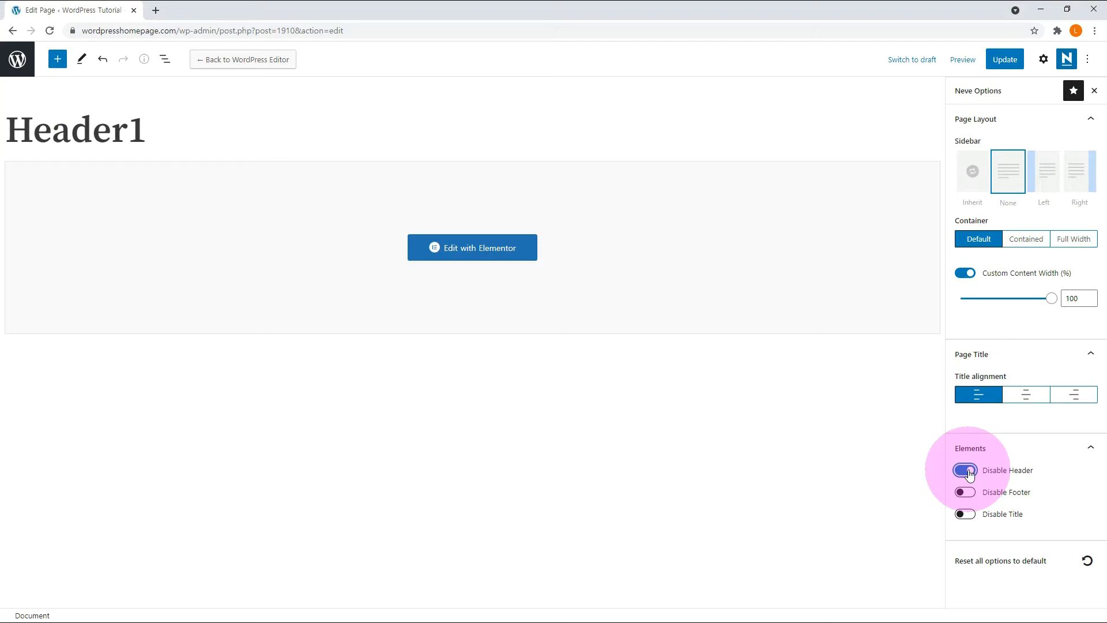
{"action": "left_click", "coordinate": [456, 249]}
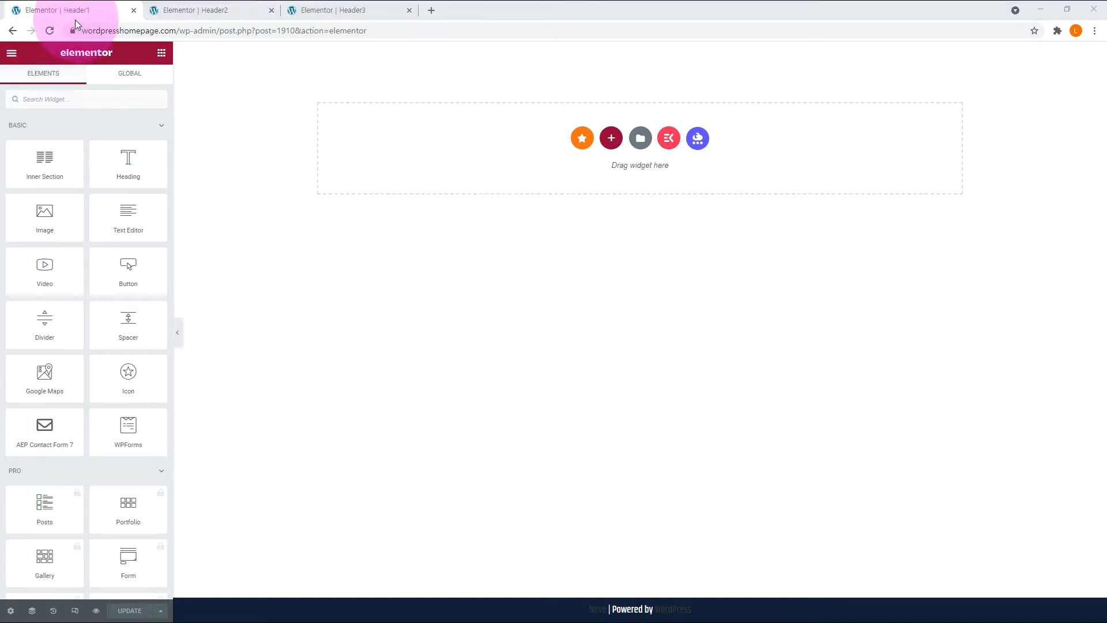
Insert the ElementsKit section Header - Section 1 into the Header1 page.
{"action": "left_click", "coordinate": [77, 11]}
{"action": "left_click", "coordinate": [212, 10]}
{"action": "left_click", "coordinate": [346, 10]}
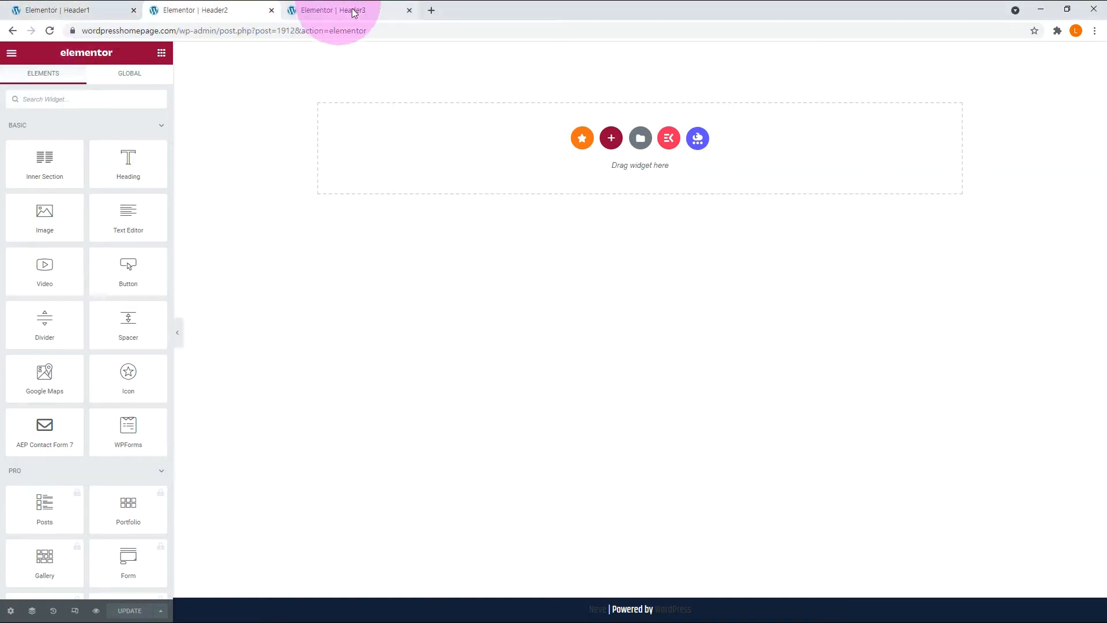
{"action": "left_click", "coordinate": [46, 11]}
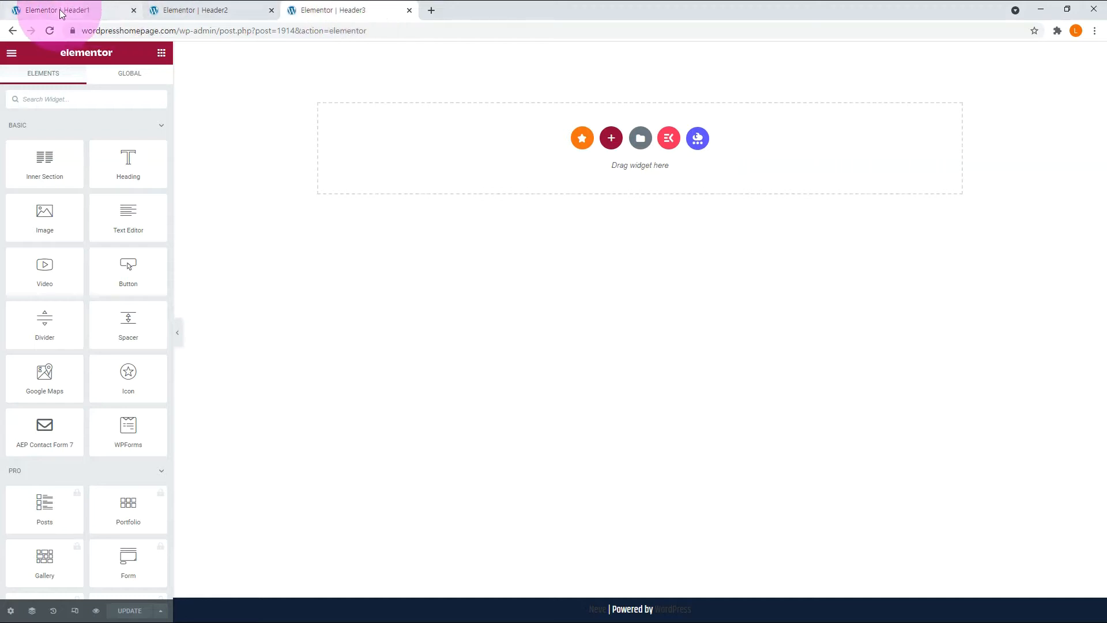
{"action": "left_click", "coordinate": [669, 139]}
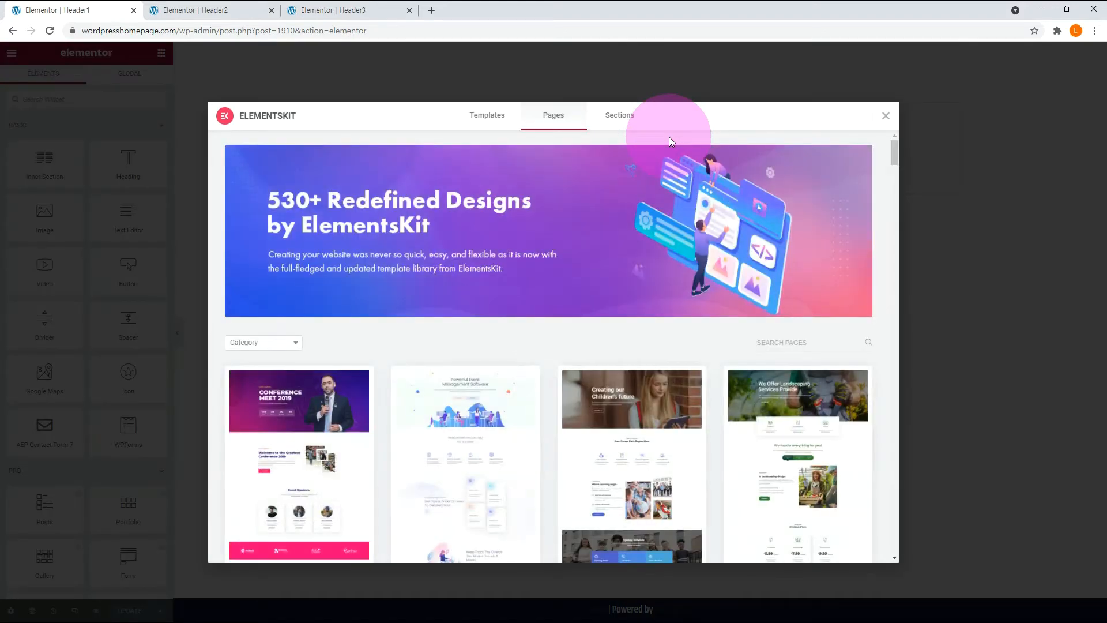
{"action": "left_click", "coordinate": [621, 119]}
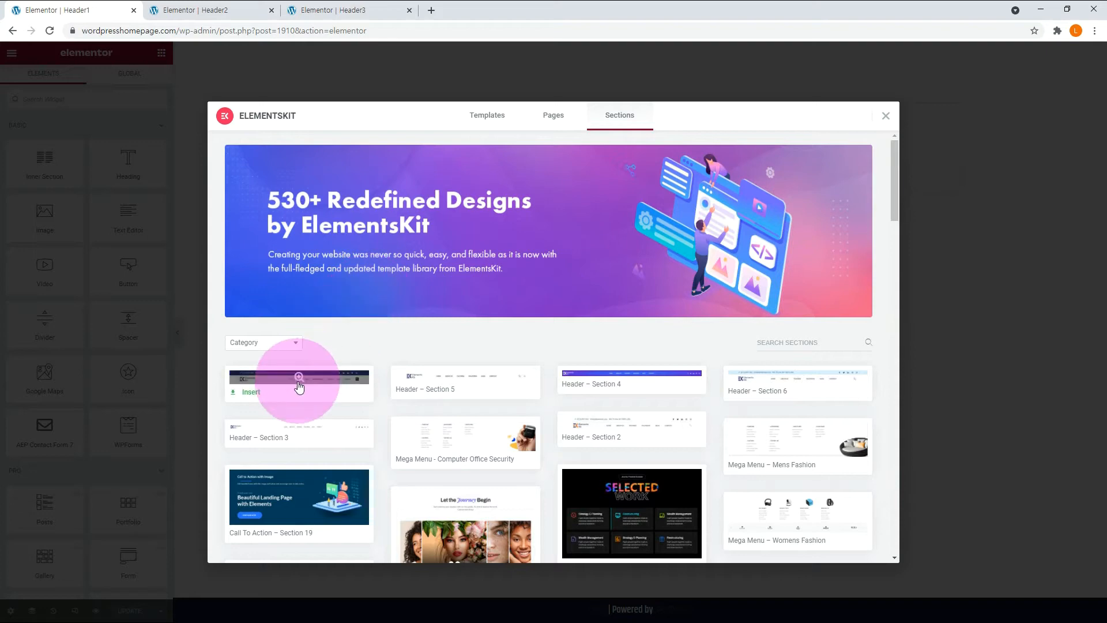
{"action": "left_click", "coordinate": [255, 389]}
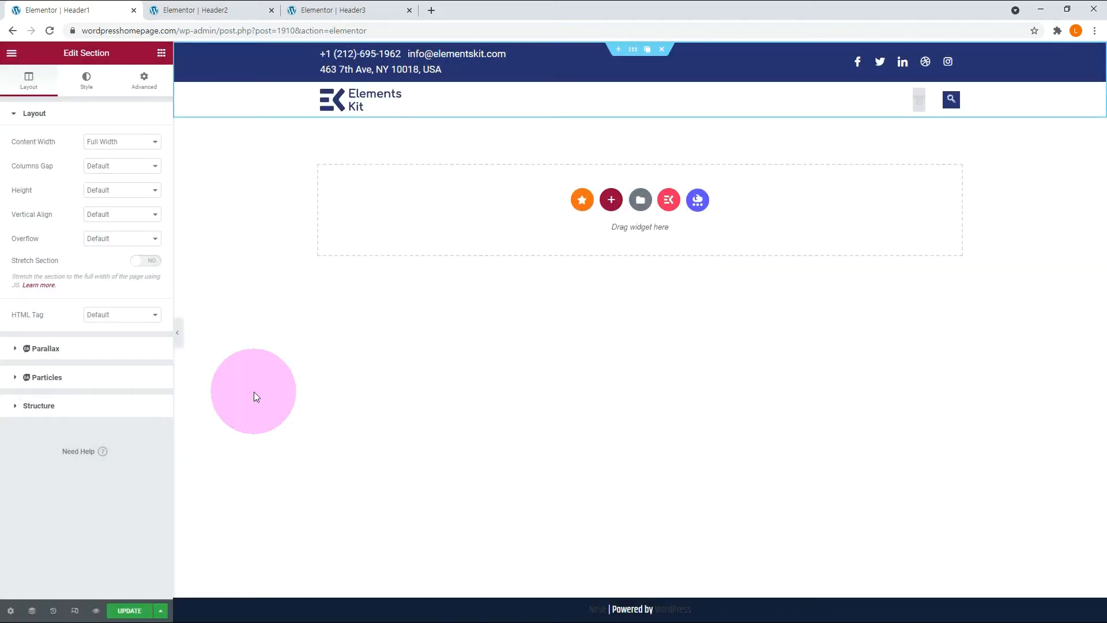
Insert the ElementsKit section Header – Section 5 into the Header2 page.
{"action": "left_click", "coordinate": [214, 11]}
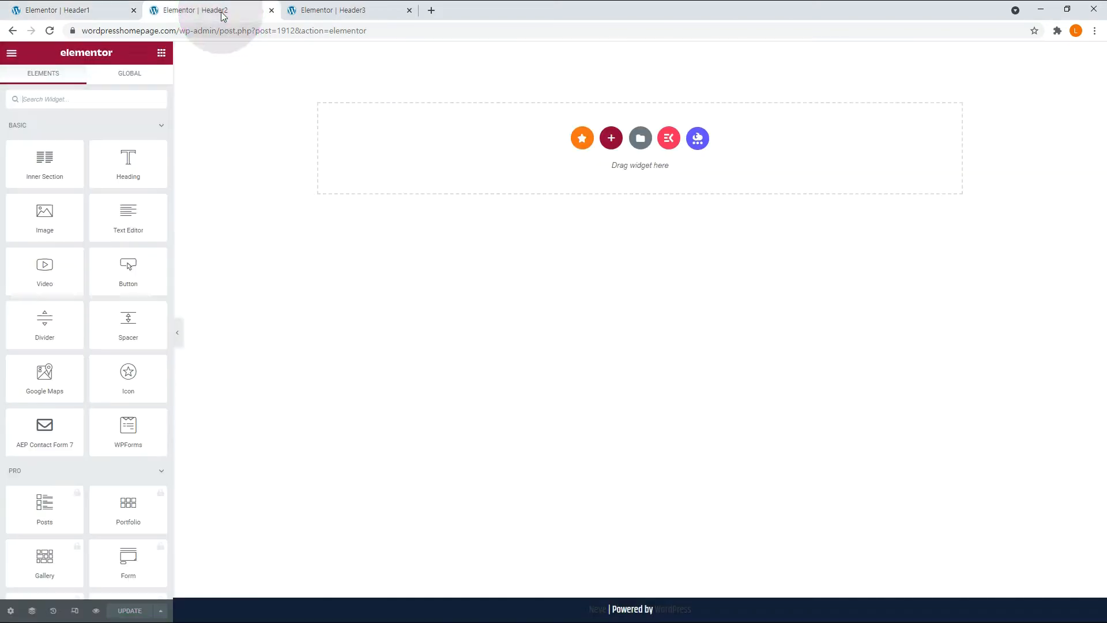
{"action": "left_click", "coordinate": [667, 139]}
{"action": "left_click", "coordinate": [622, 114]}
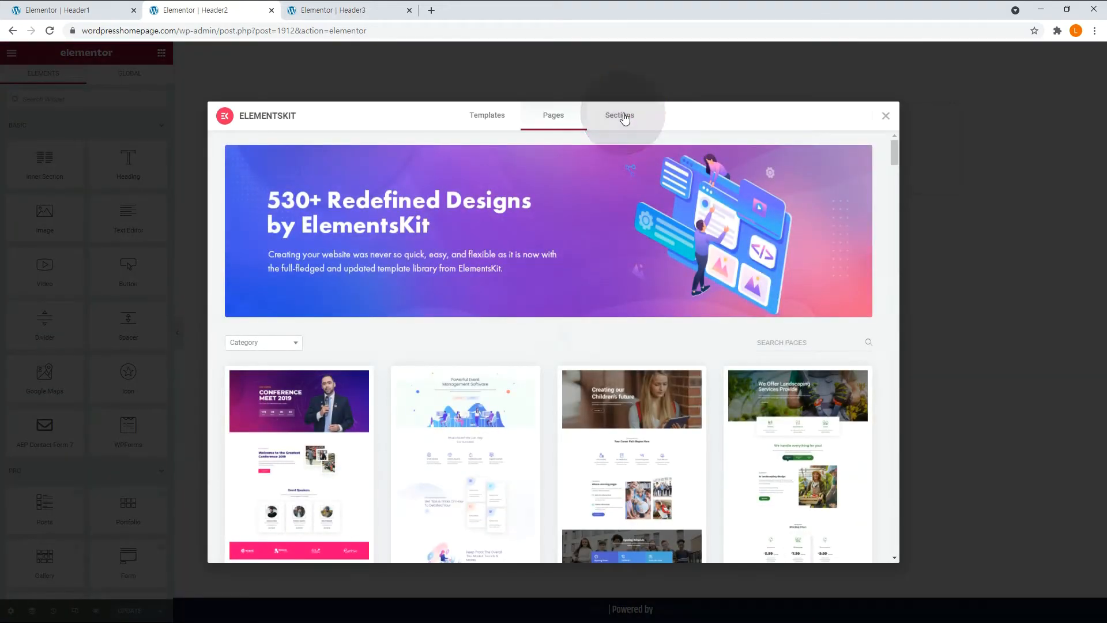
{"action": "mouse_move", "coordinate": [504, 388]}
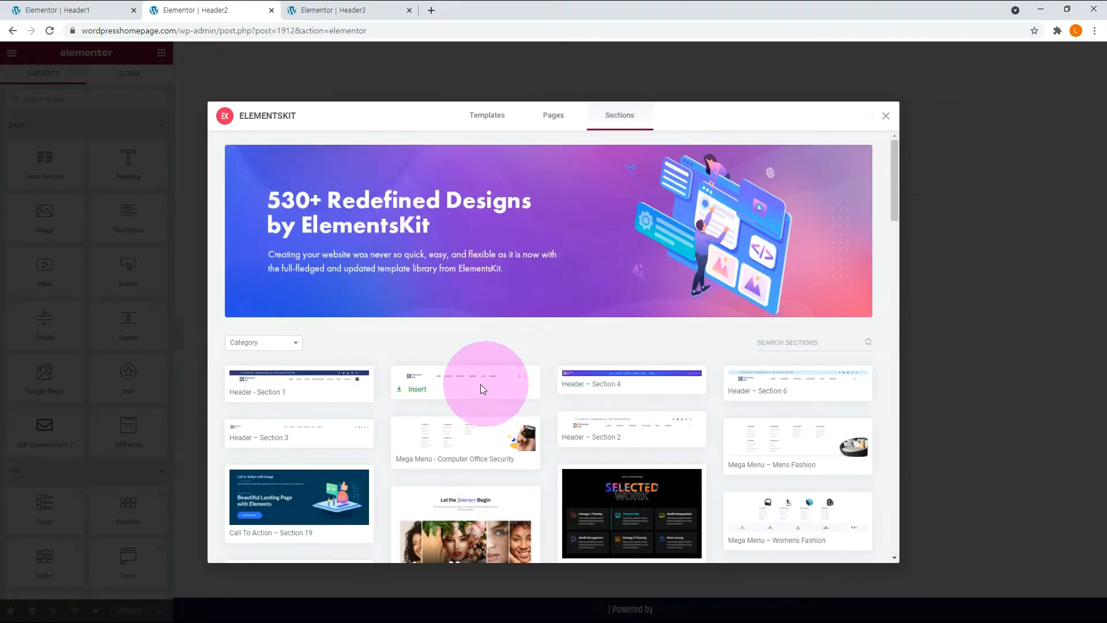
{"action": "left_click", "coordinate": [419, 391]}
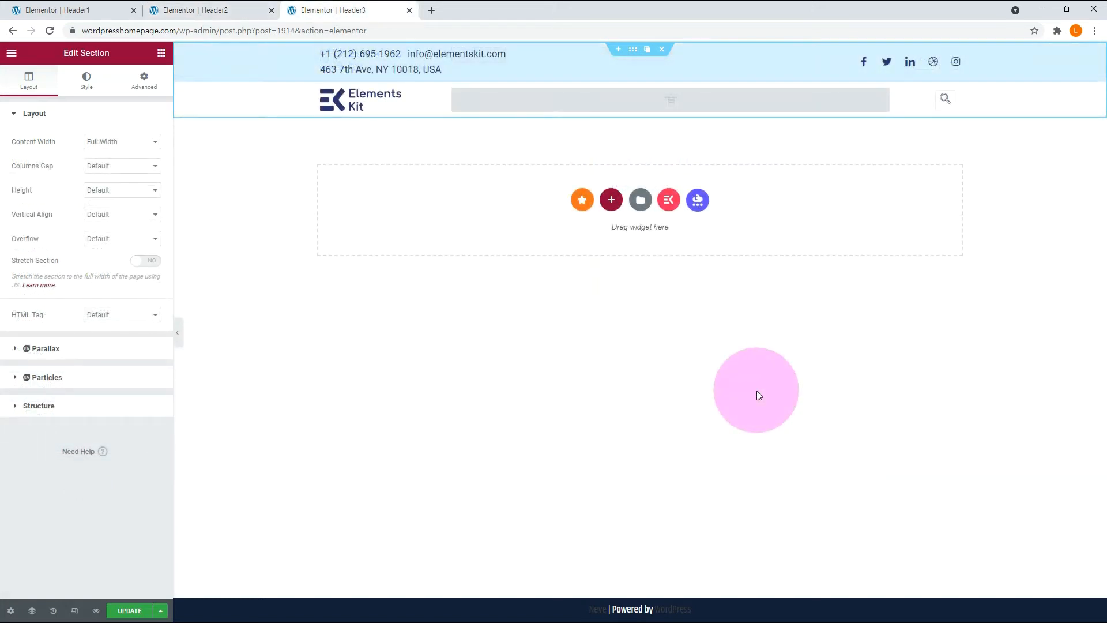
Update the Header1 page and save it to the library as a template named Header1.
{"action": "left_click", "coordinate": [80, 13]}
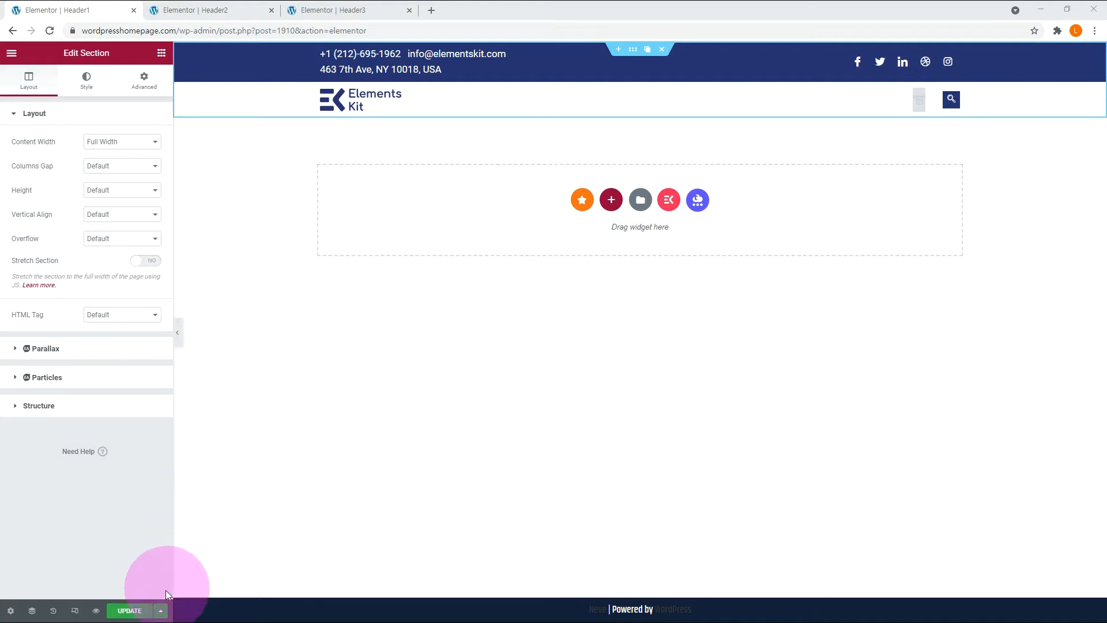
{"action": "left_click", "coordinate": [132, 611]}
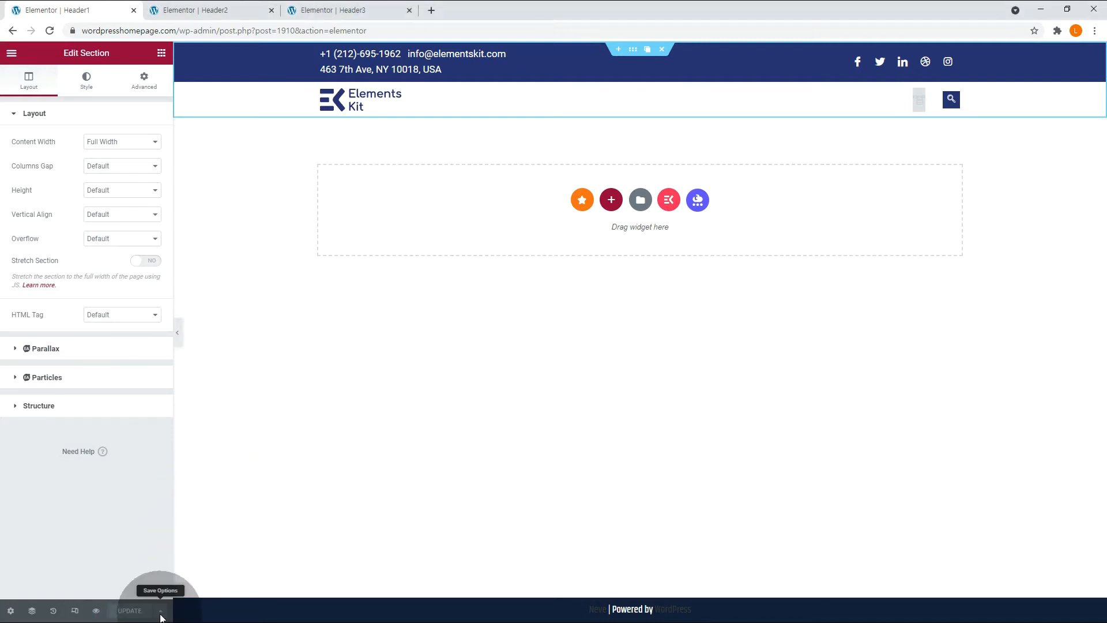
{"action": "left_click", "coordinate": [161, 613]}
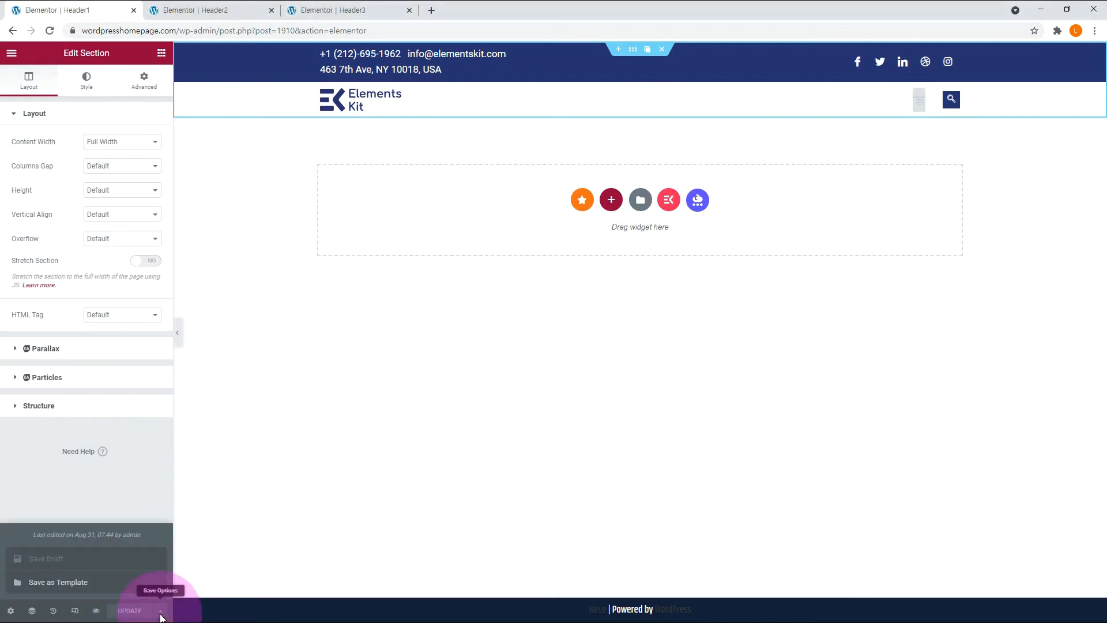
{"action": "left_click", "coordinate": [61, 582]}
{"action": "left_click", "coordinate": [447, 321]}
{"action": "type", "text": "H"}
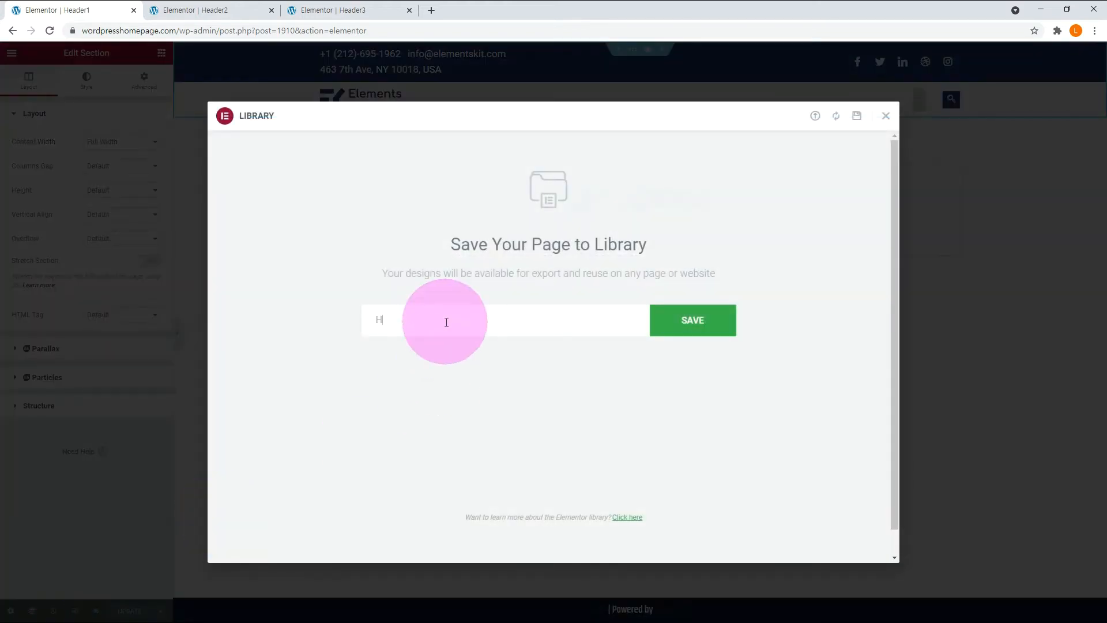
{"action": "type", "text": "eader1"}
{"action": "left_click", "coordinate": [692, 321]}
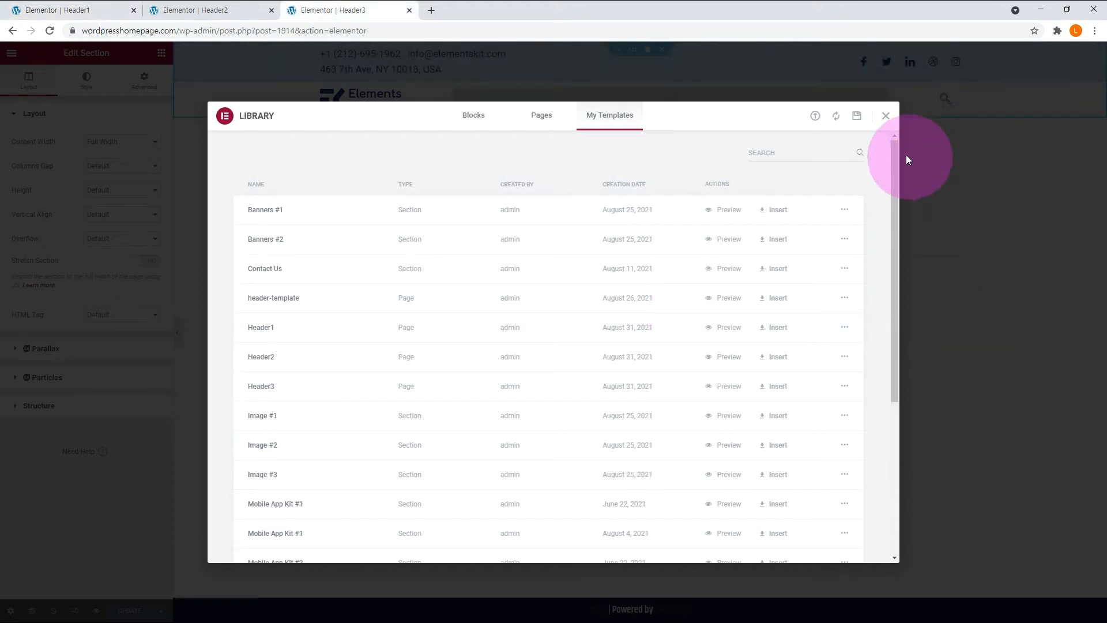
{"action": "left_click", "coordinate": [886, 119]}
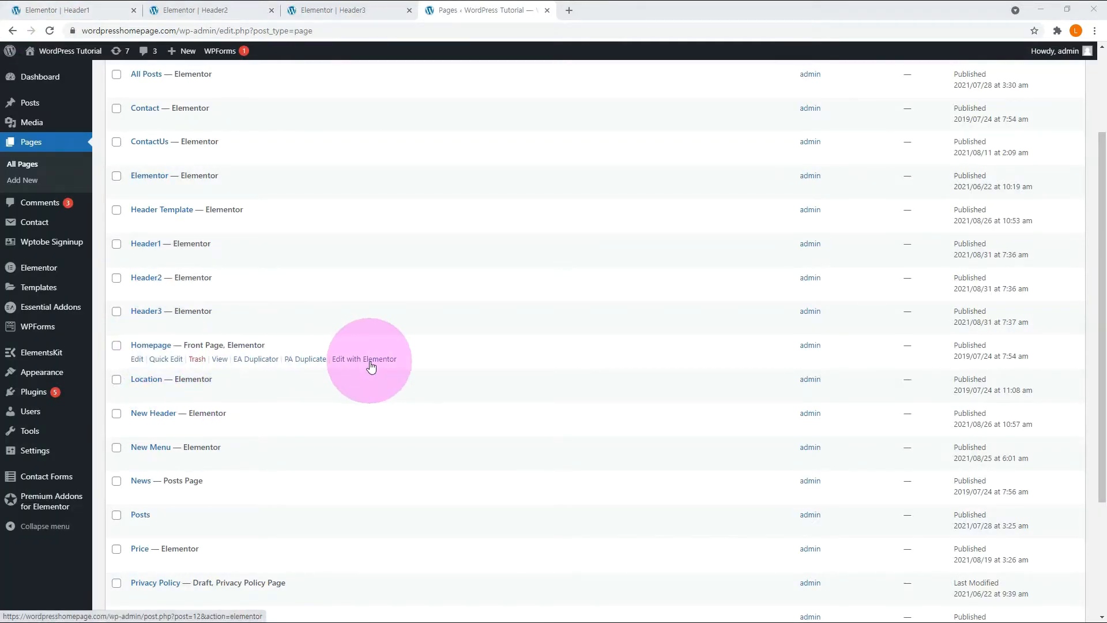
Insert the saved Header1 template into the Homepage in Elementor without its document settings, and move it to the top of the page.
{"action": "left_click", "coordinate": [370, 360]}
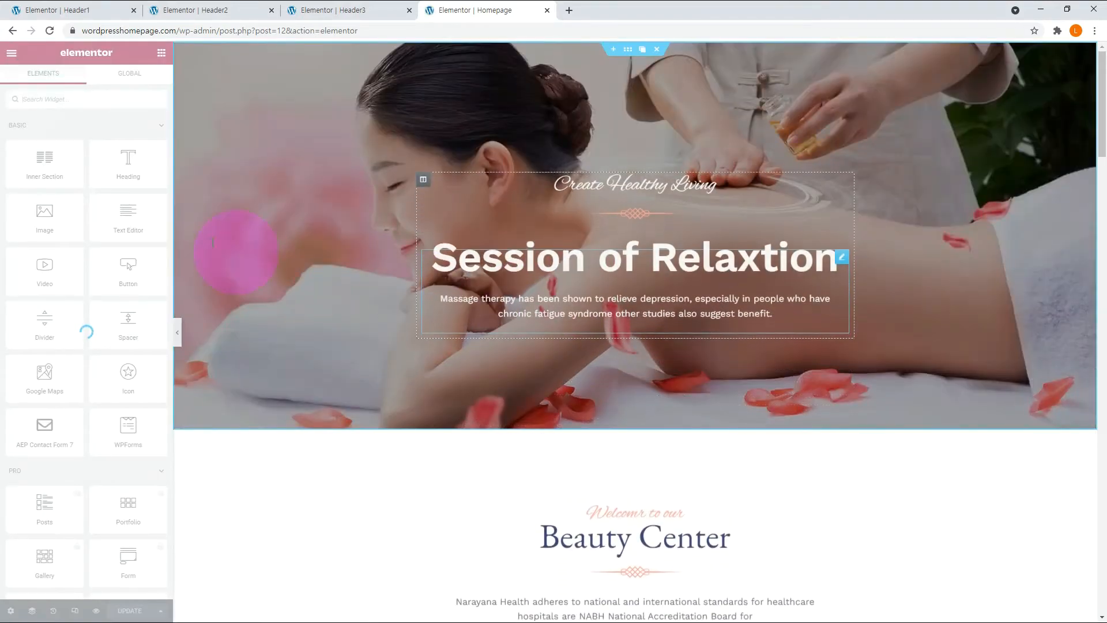
{"action": "scroll", "coordinate": [635, 496], "scroll_direction": "down", "scroll_amount": 20}
{"action": "left_click", "coordinate": [636, 496]}
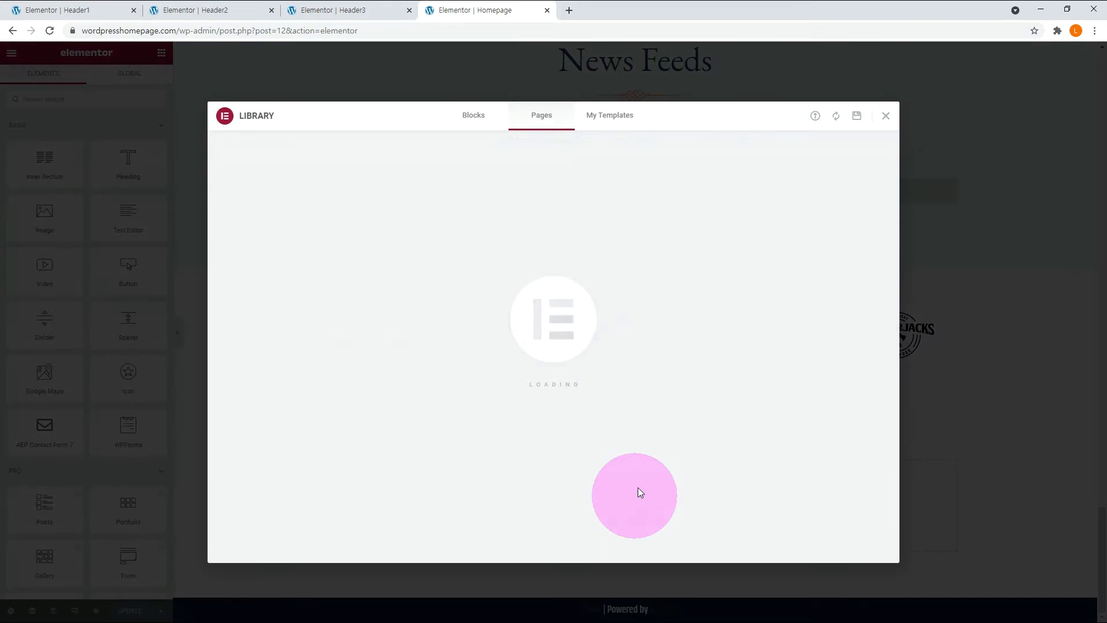
{"action": "left_click", "coordinate": [611, 119]}
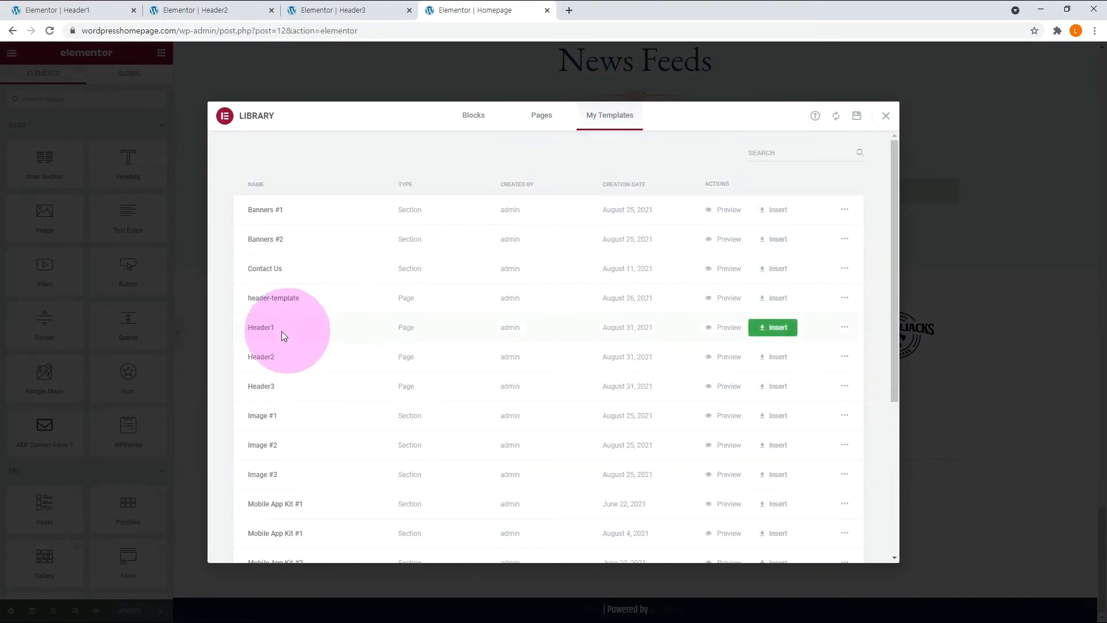
{"action": "left_click", "coordinate": [775, 327]}
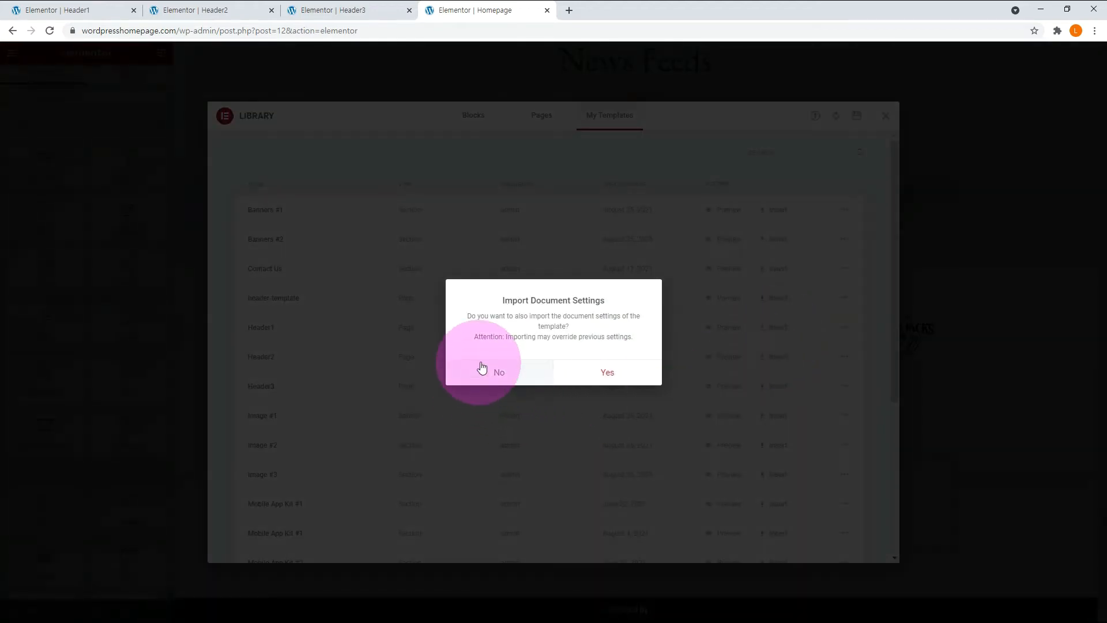
{"action": "left_click", "coordinate": [496, 373]}
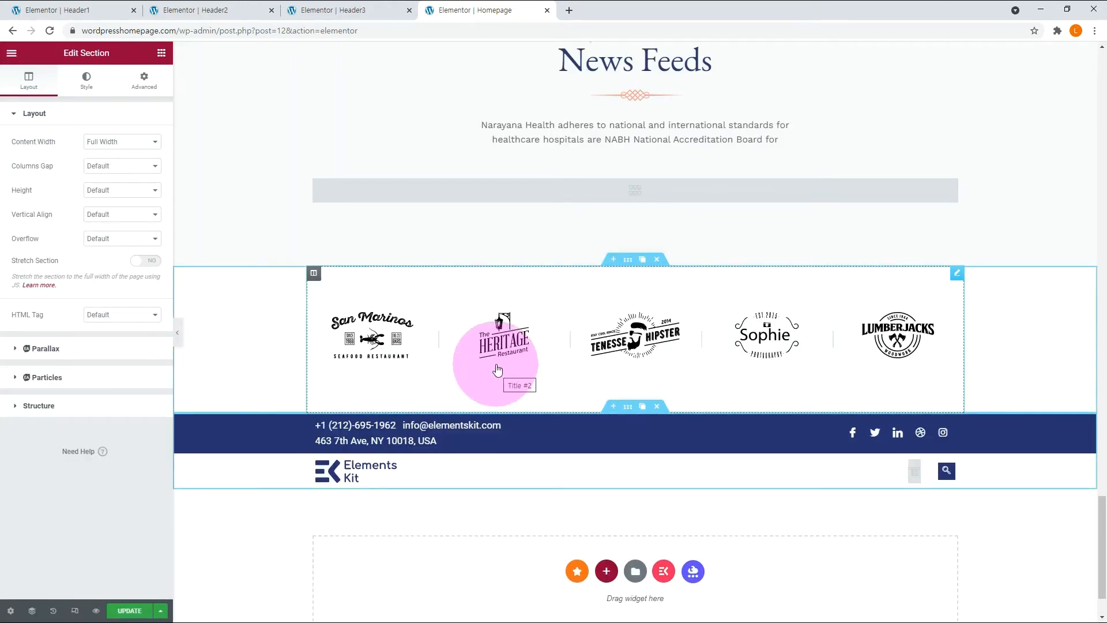
{"action": "left_click", "coordinate": [586, 473]}
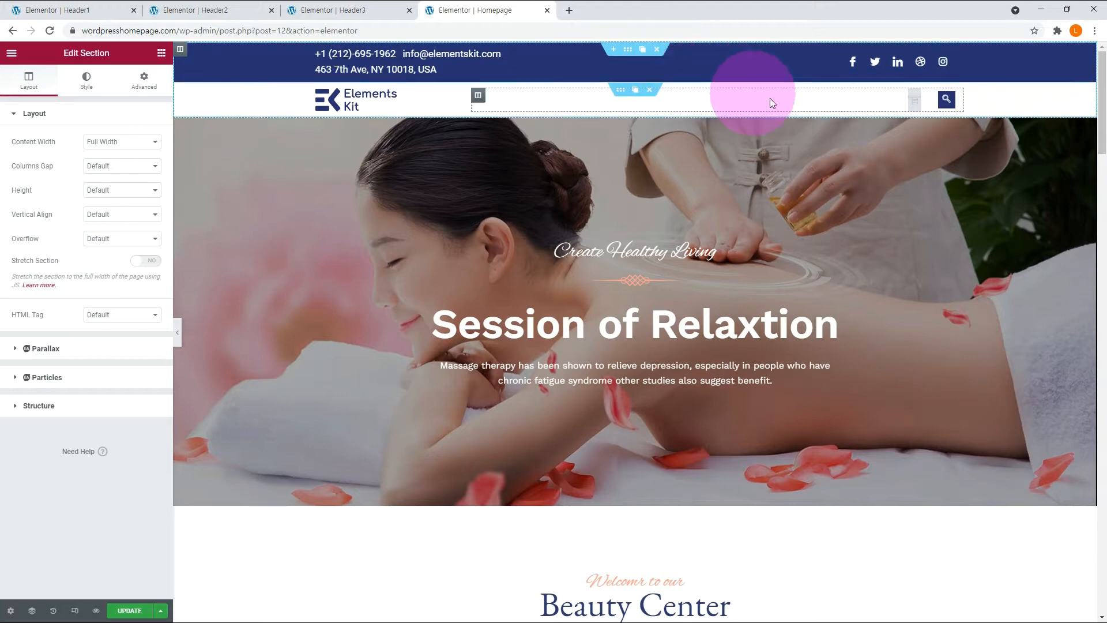
Assign the main menu to the ElementsKit Nav Menu widget in the homepage header.
{"action": "left_click", "coordinate": [1034, 100]}
{"action": "left_click", "coordinate": [116, 148]}
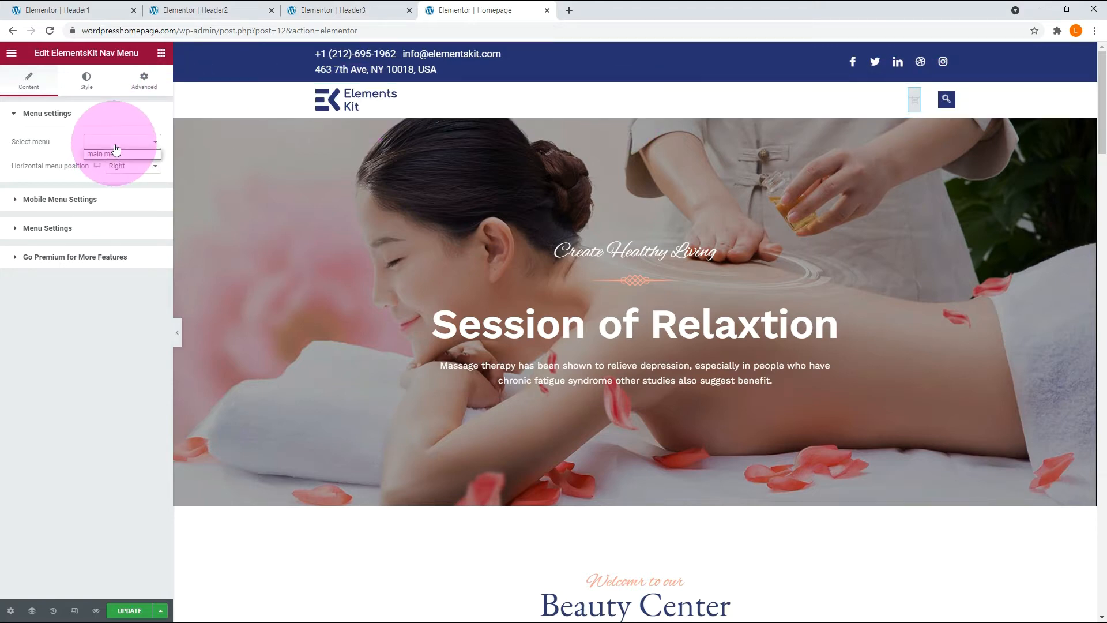
{"action": "left_click", "coordinate": [112, 151]}
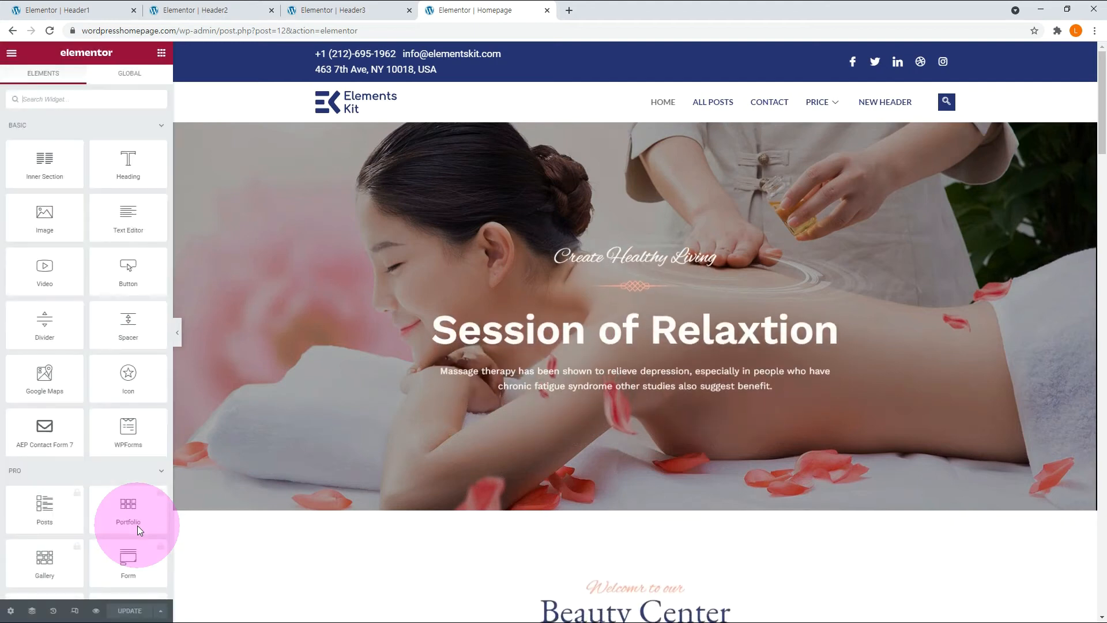
Replace the header's logo with LogoMakr-7Rgc00.png from the media library and update the homepage.
{"action": "left_click", "coordinate": [392, 100]}
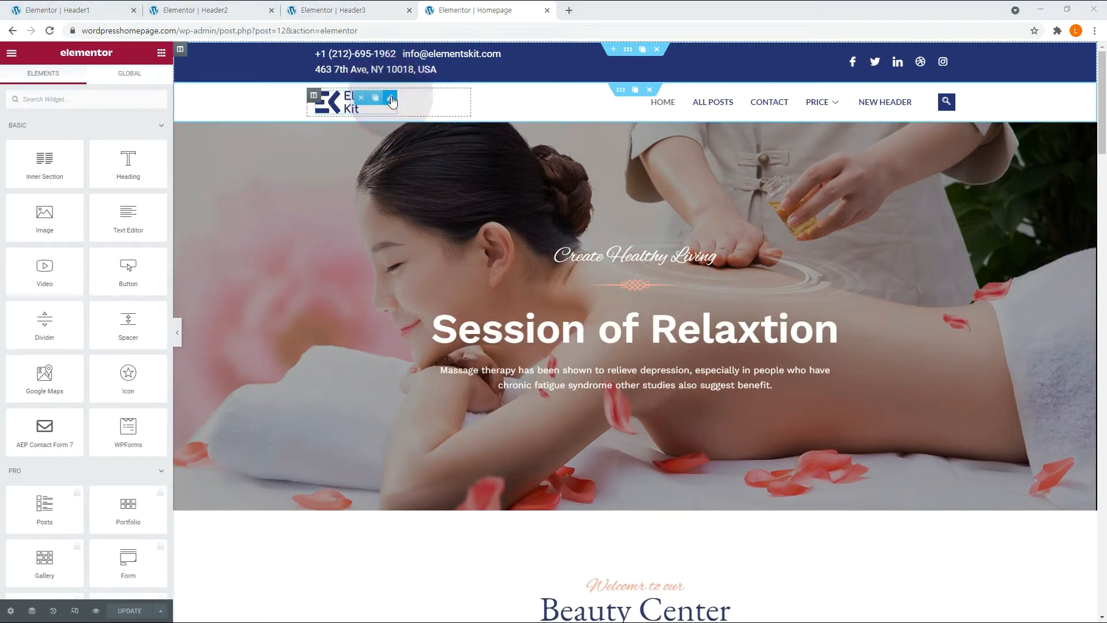
{"action": "left_click", "coordinate": [68, 203]}
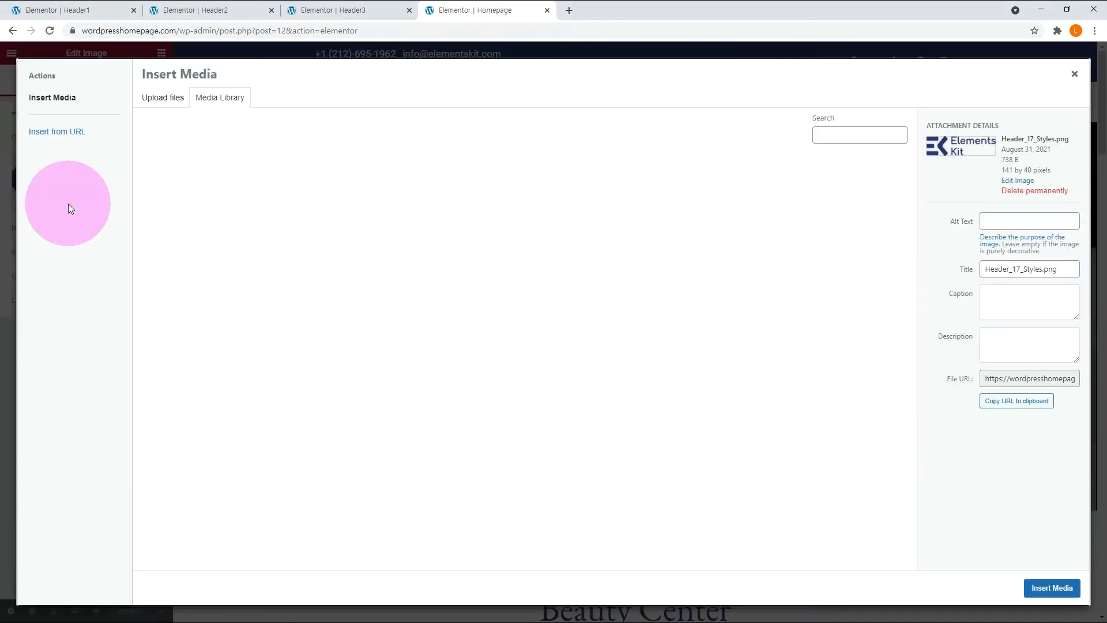
{"action": "left_click", "coordinate": [597, 205]}
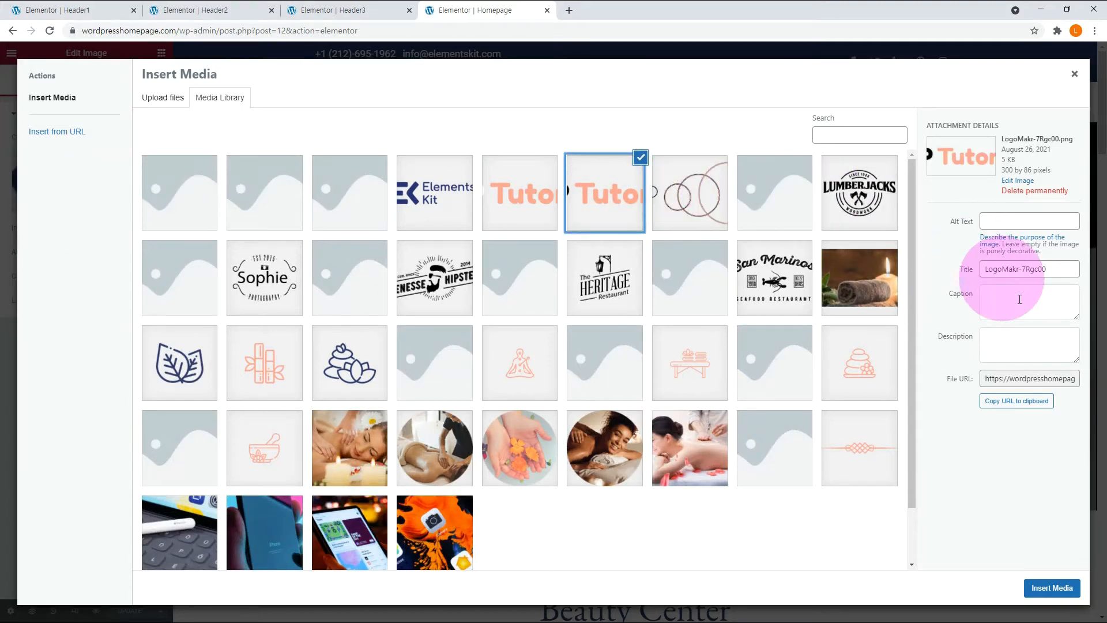
{"action": "left_click", "coordinate": [1052, 587]}
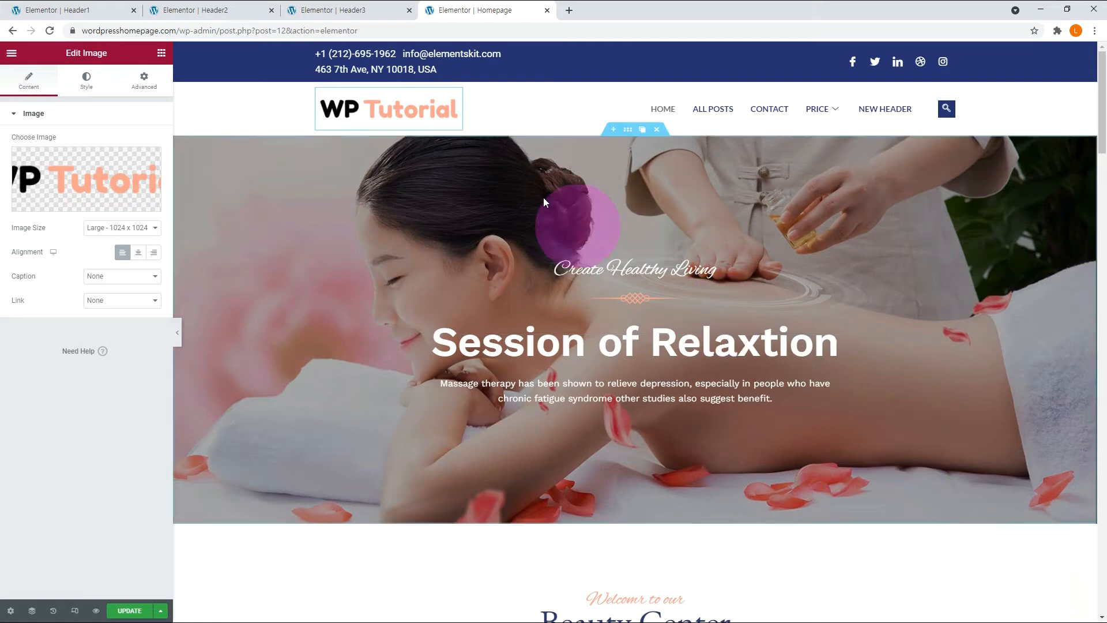
{"action": "left_click", "coordinate": [368, 106]}
{"action": "left_click", "coordinate": [122, 474]}
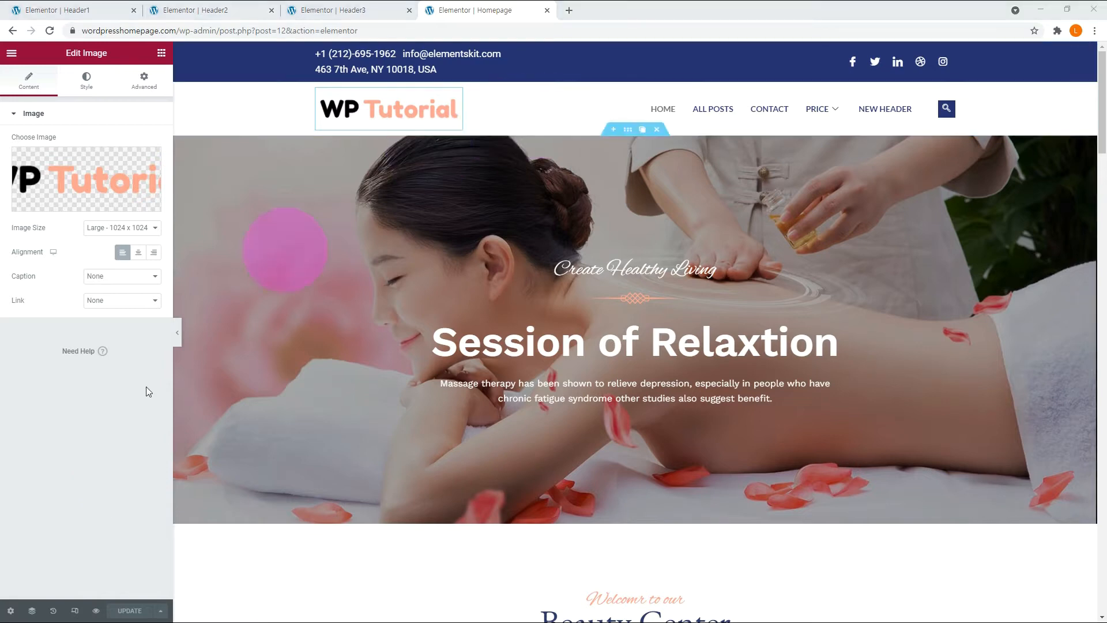
Preview the homepage header in mobile, tablet and desktop layouts, checking the collapsed navigation menu and the Price submenu.
{"action": "left_click", "coordinate": [75, 612]}
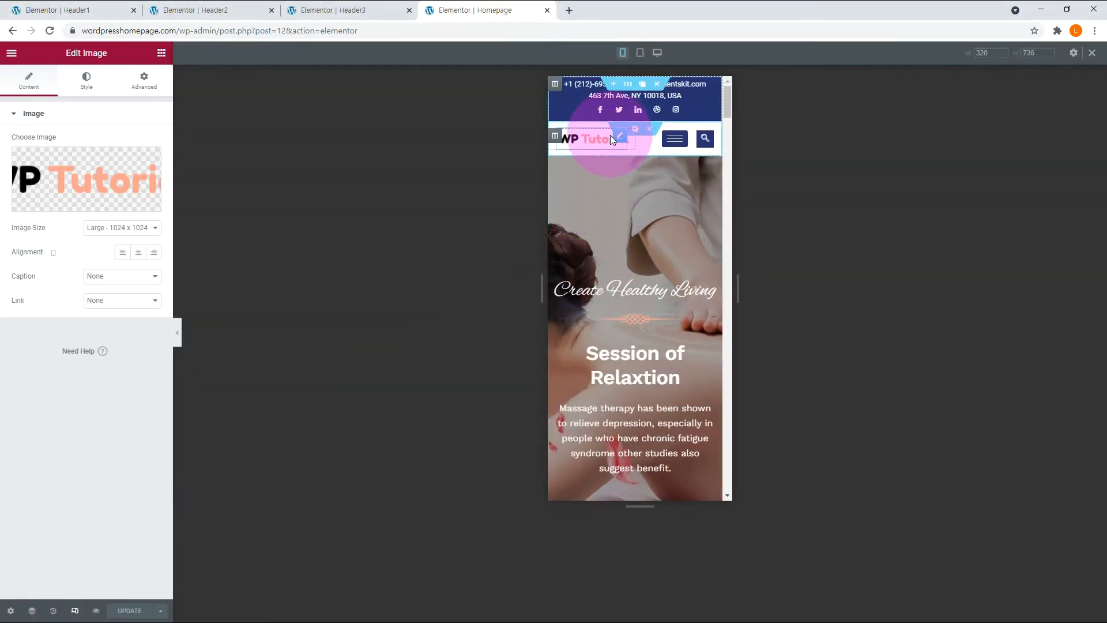
{"action": "left_click", "coordinate": [641, 58]}
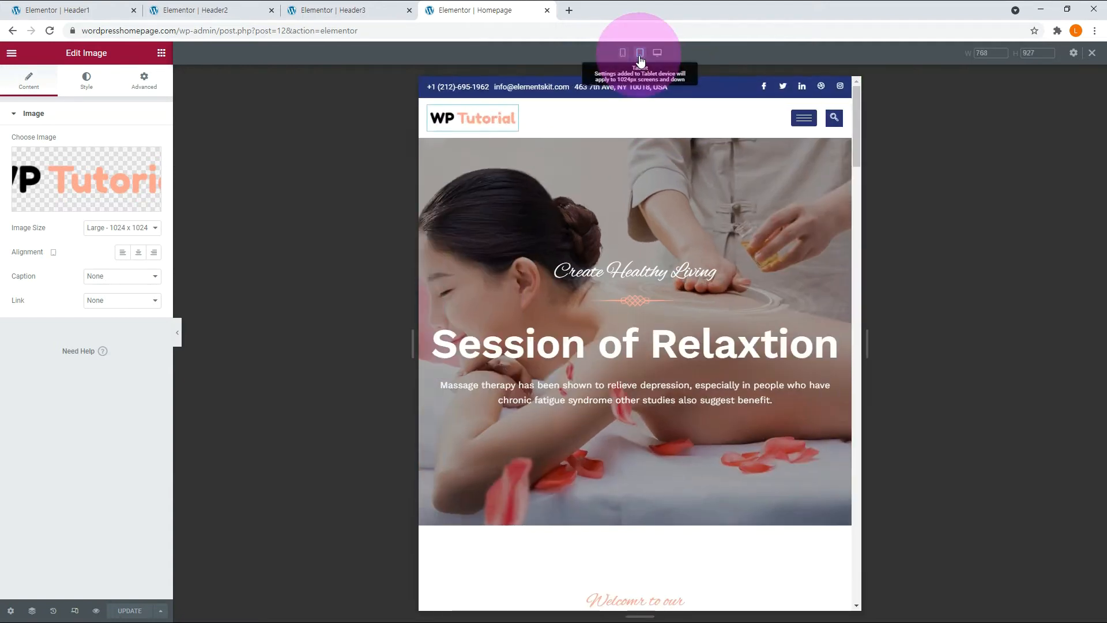
{"action": "left_click", "coordinate": [797, 128]}
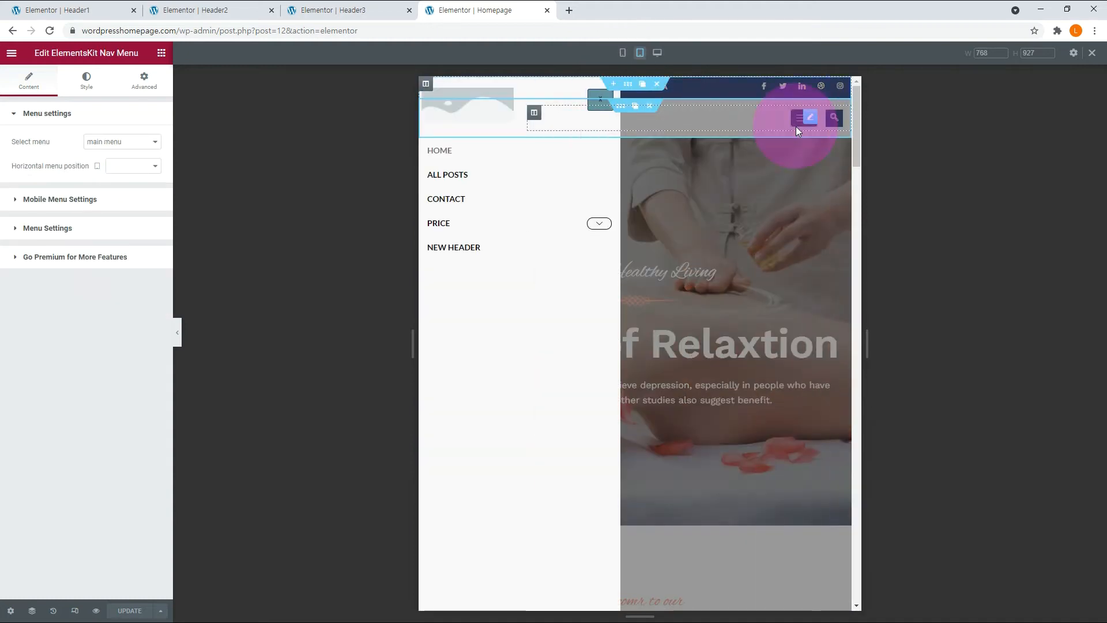
{"action": "left_click", "coordinate": [601, 226]}
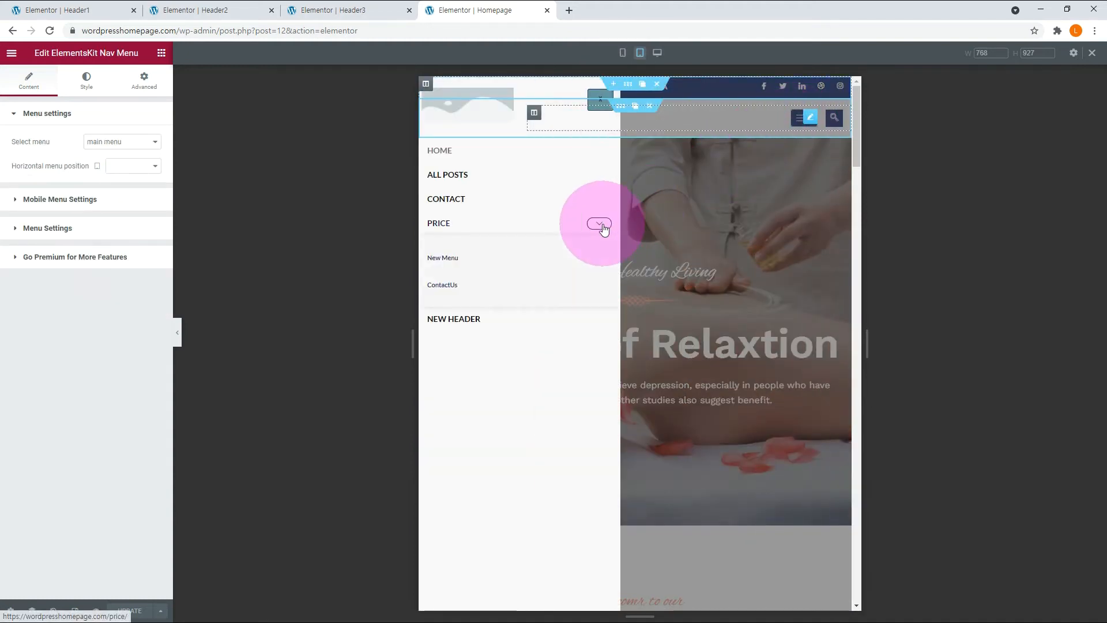
{"action": "left_click", "coordinate": [602, 227]}
{"action": "left_click", "coordinate": [657, 52]}
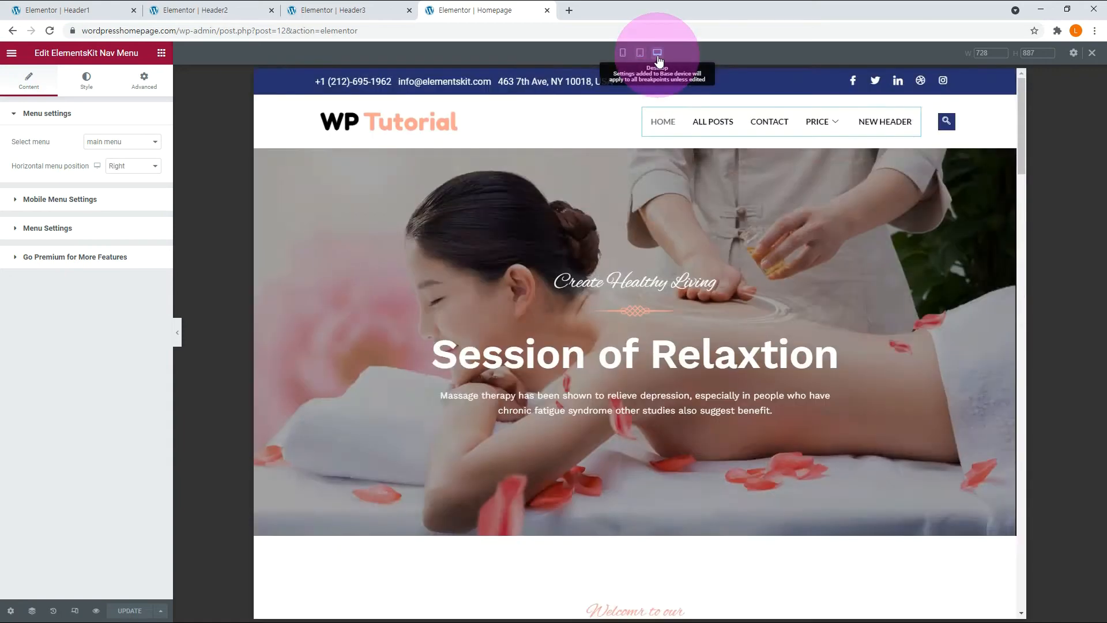
{"action": "left_click", "coordinate": [623, 53]}
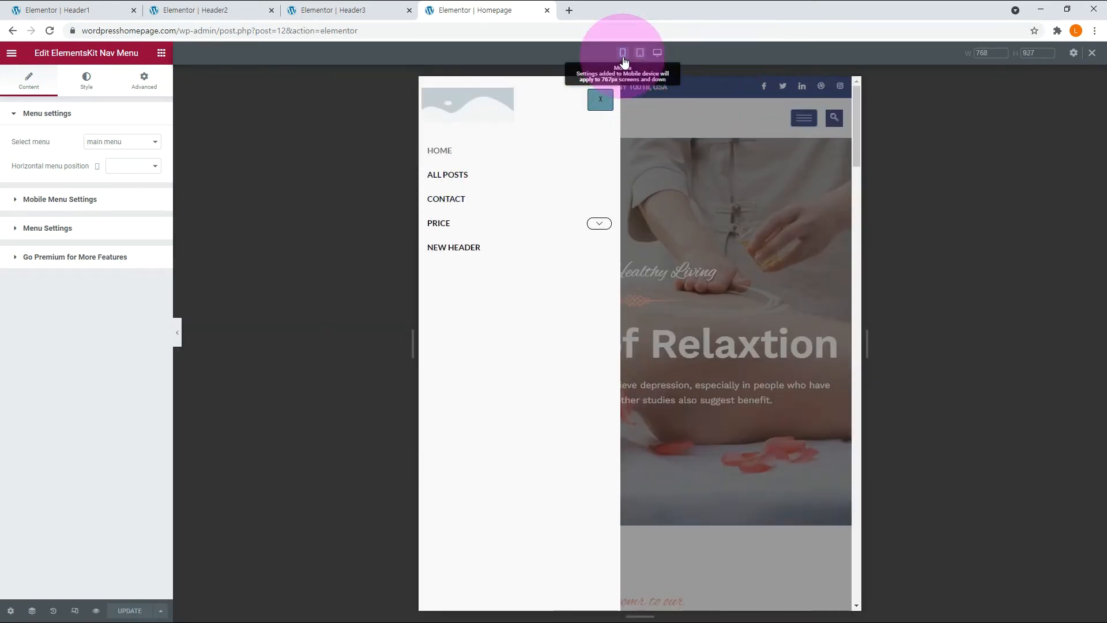
{"action": "left_click", "coordinate": [702, 99]}
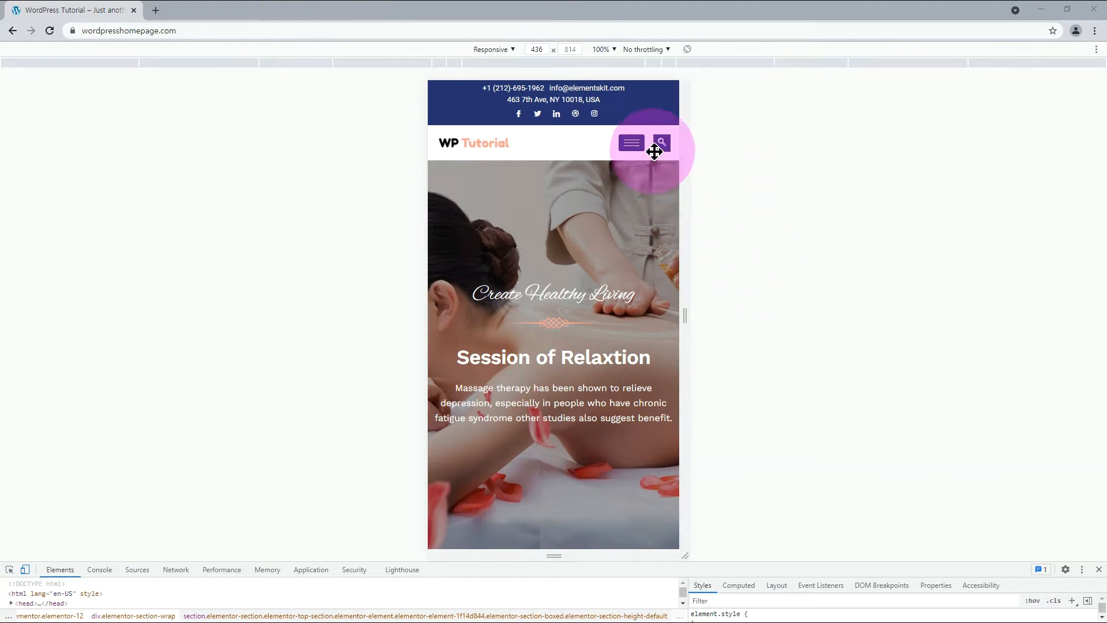
Check the collapsed menu on the live homepage's mobile view and test the header by widening and narrowing the responsive viewport.
{"action": "left_click", "coordinate": [634, 144]}
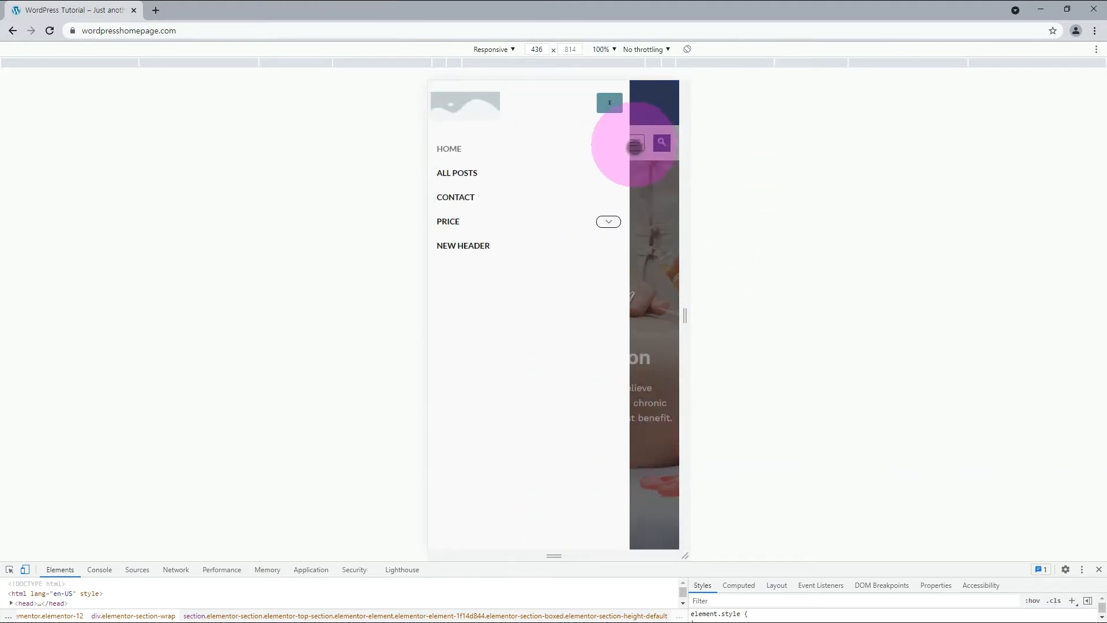
{"action": "left_click", "coordinate": [609, 104]}
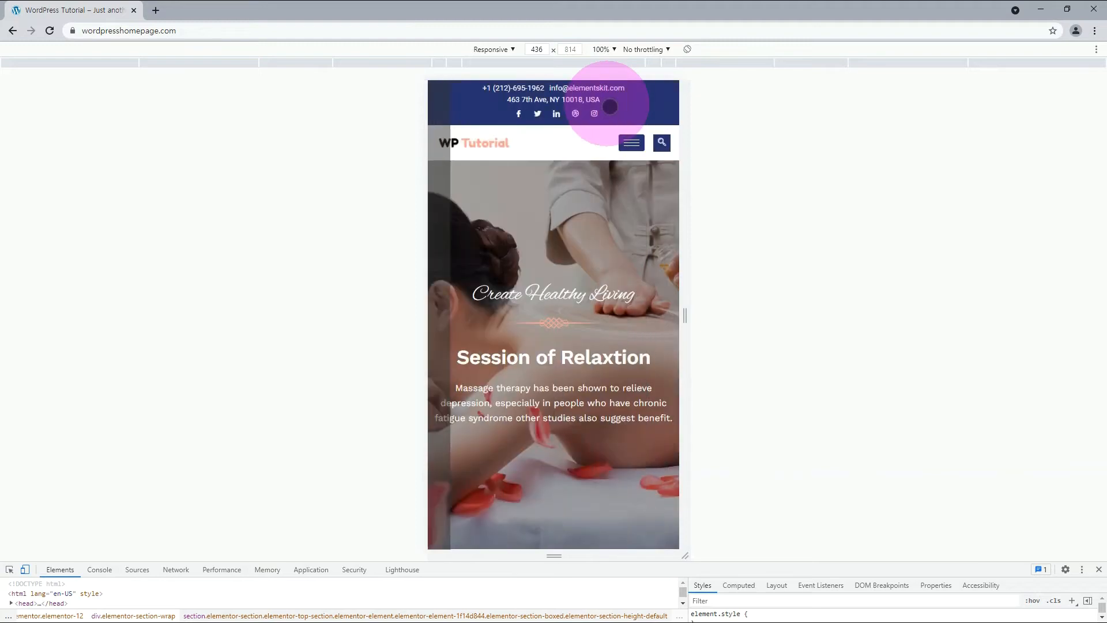
{"action": "left_click_drag", "start_coordinate": [686, 313], "coordinate": [983, 334]}
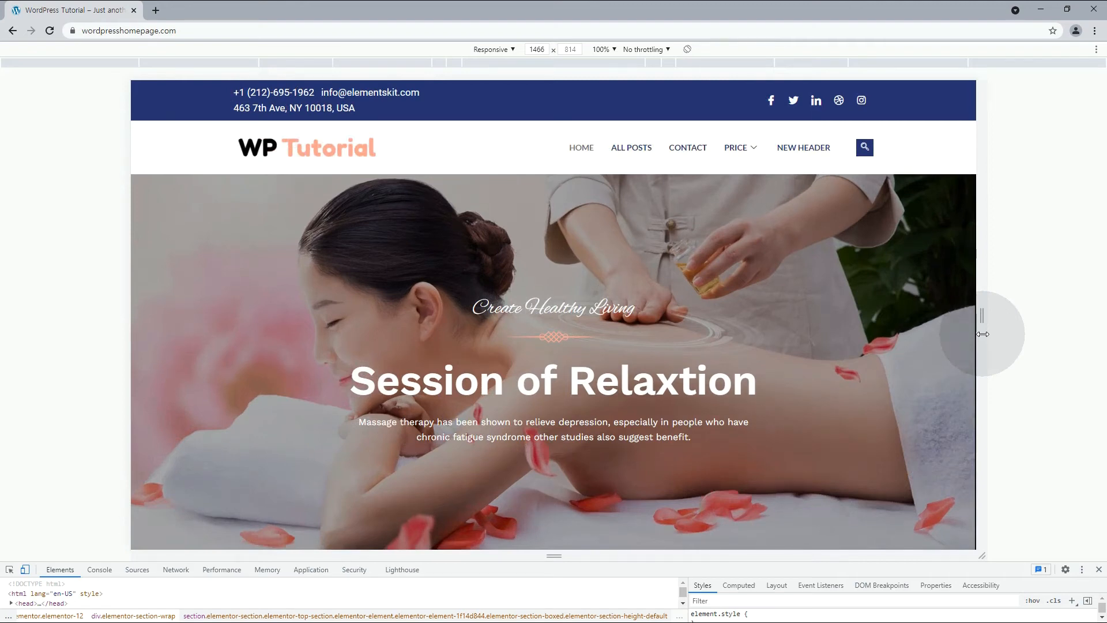
{"action": "left_click_drag", "start_coordinate": [983, 334], "coordinate": [642, 297]}
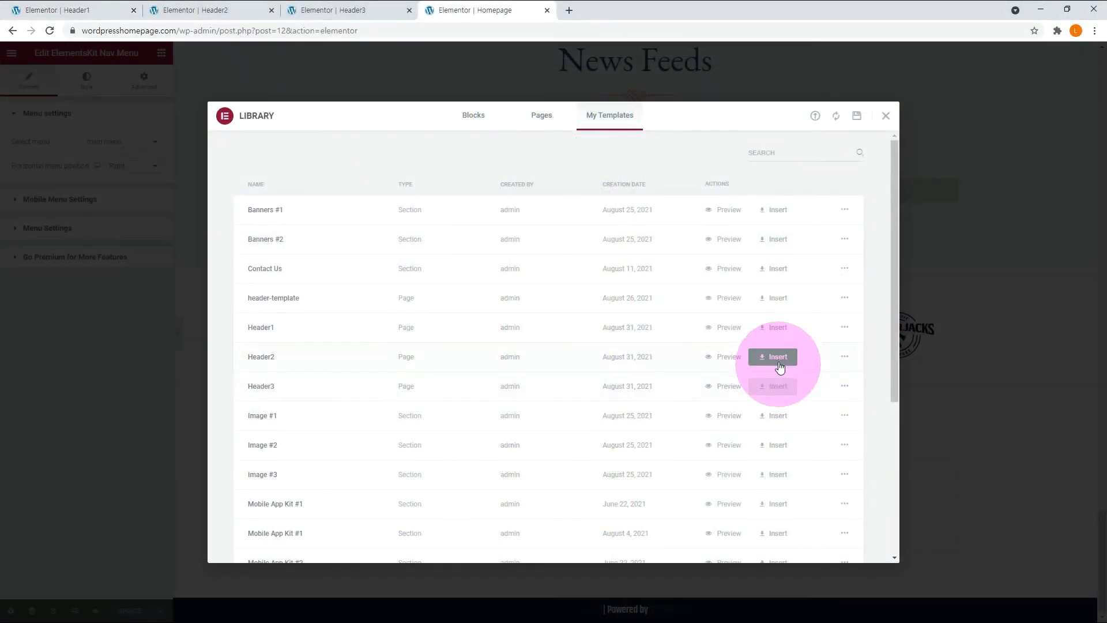
Insert the Header2 template into the homepage without its document settings and assign the main menu to its ElementsKit Nav Menu widget.
{"action": "left_click", "coordinate": [779, 361]}
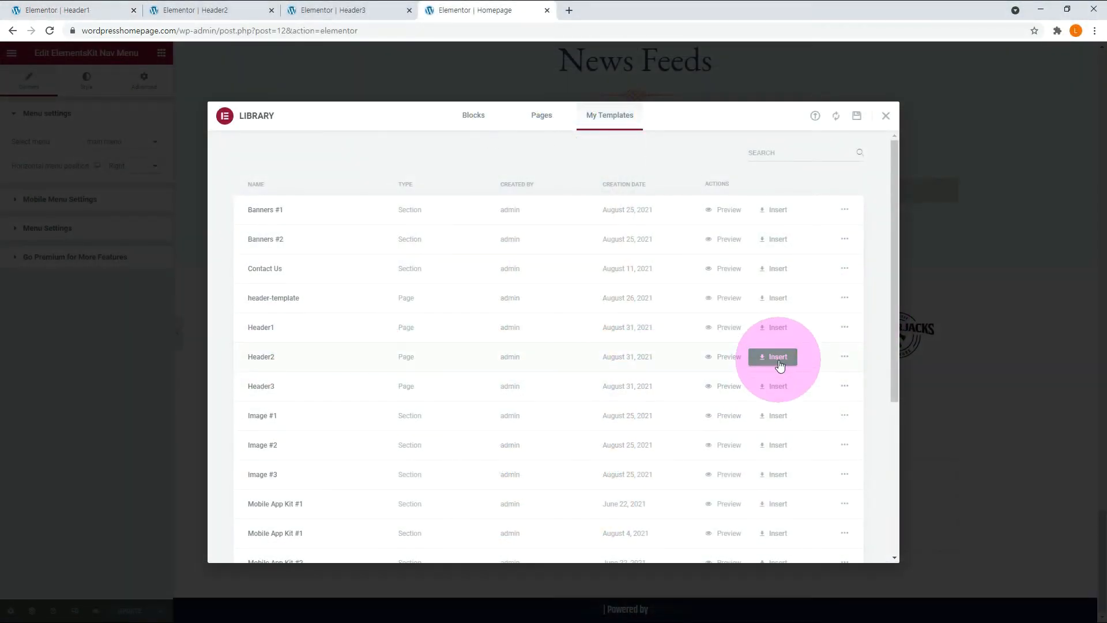
{"action": "left_click", "coordinate": [503, 373]}
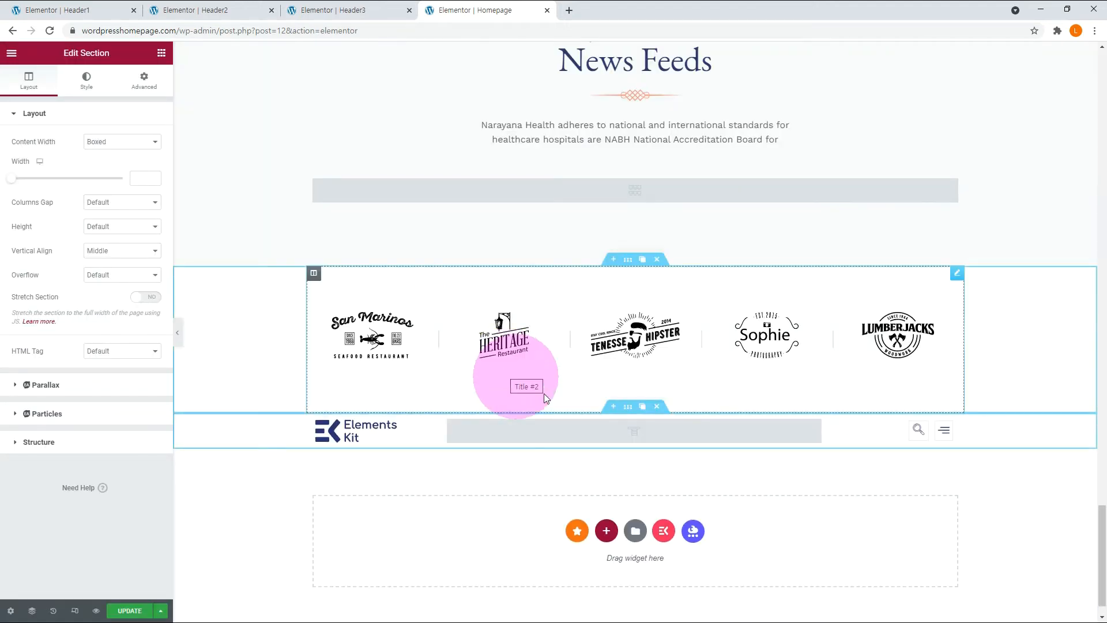
{"action": "left_click", "coordinate": [799, 429]}
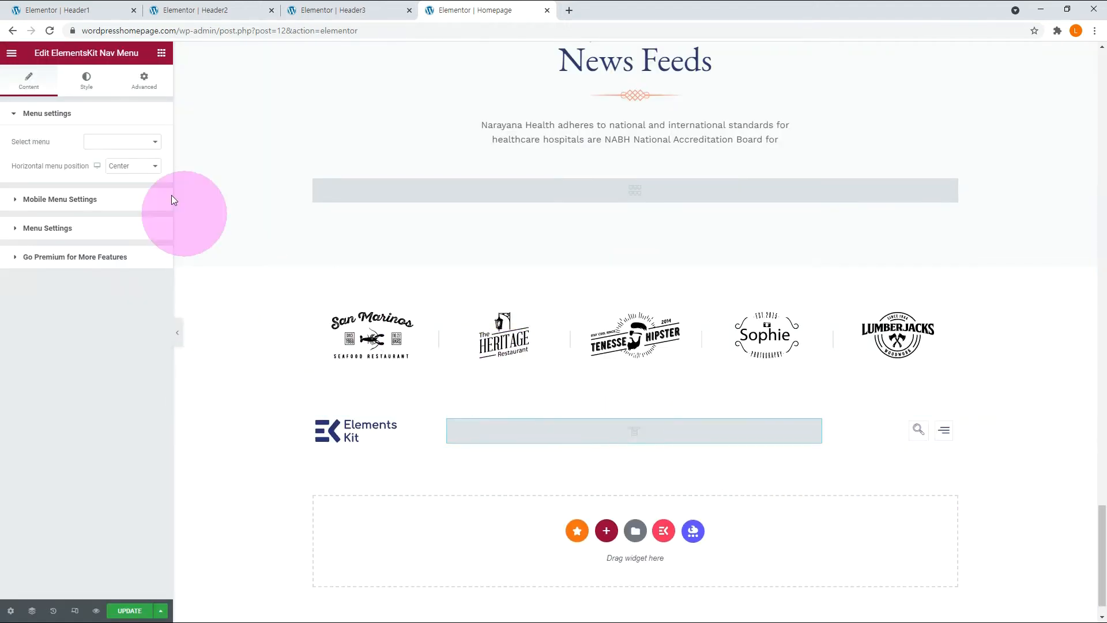
{"action": "left_click", "coordinate": [124, 142]}
{"action": "left_click", "coordinate": [117, 151]}
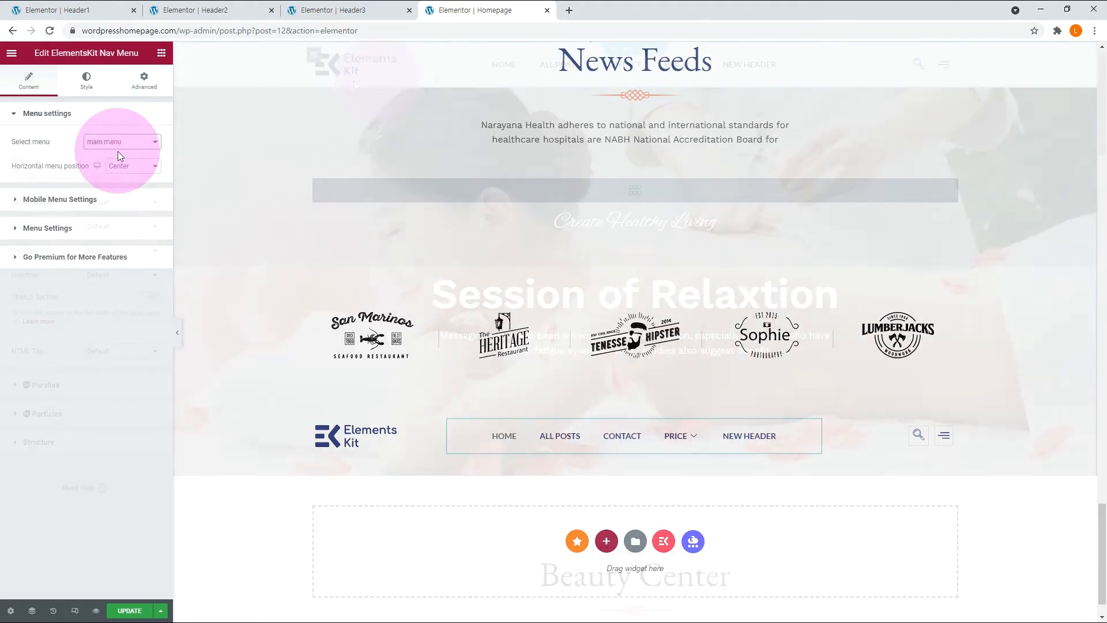
Preview the Header2 header at the top of the homepage in mobile and tablet layouts.
{"action": "left_click", "coordinate": [211, 95]}
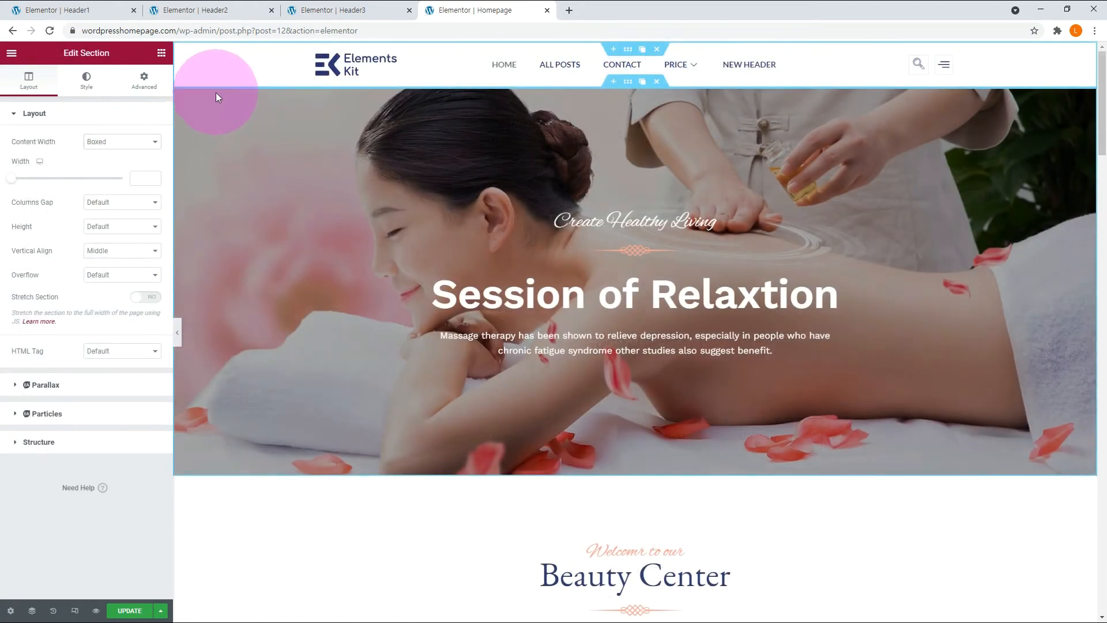
{"action": "left_click", "coordinate": [206, 509]}
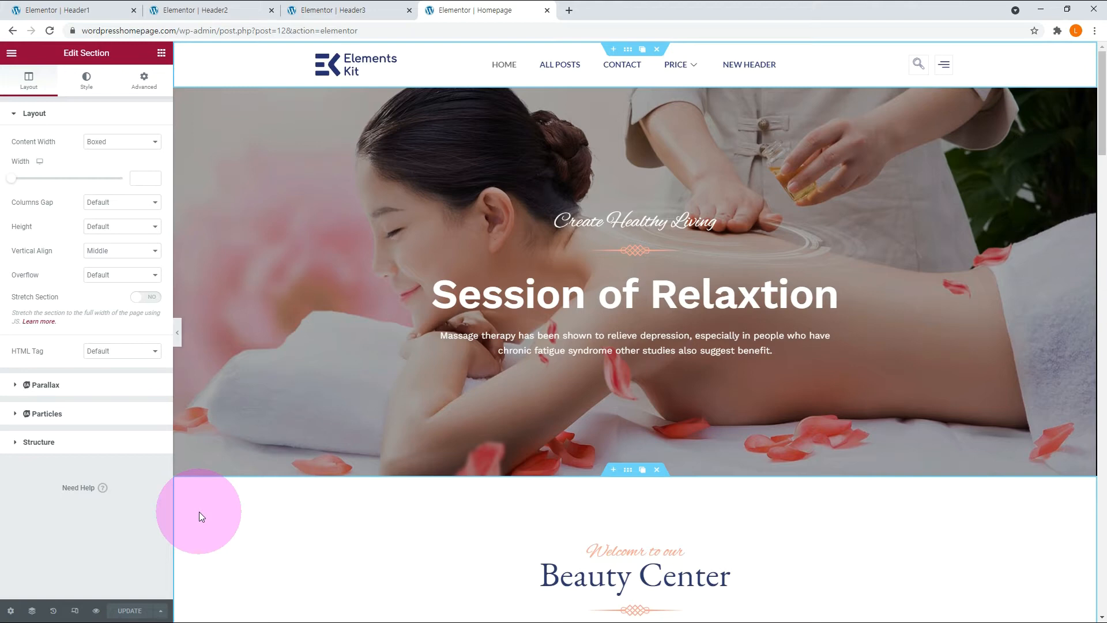
{"action": "left_click", "coordinate": [75, 611]}
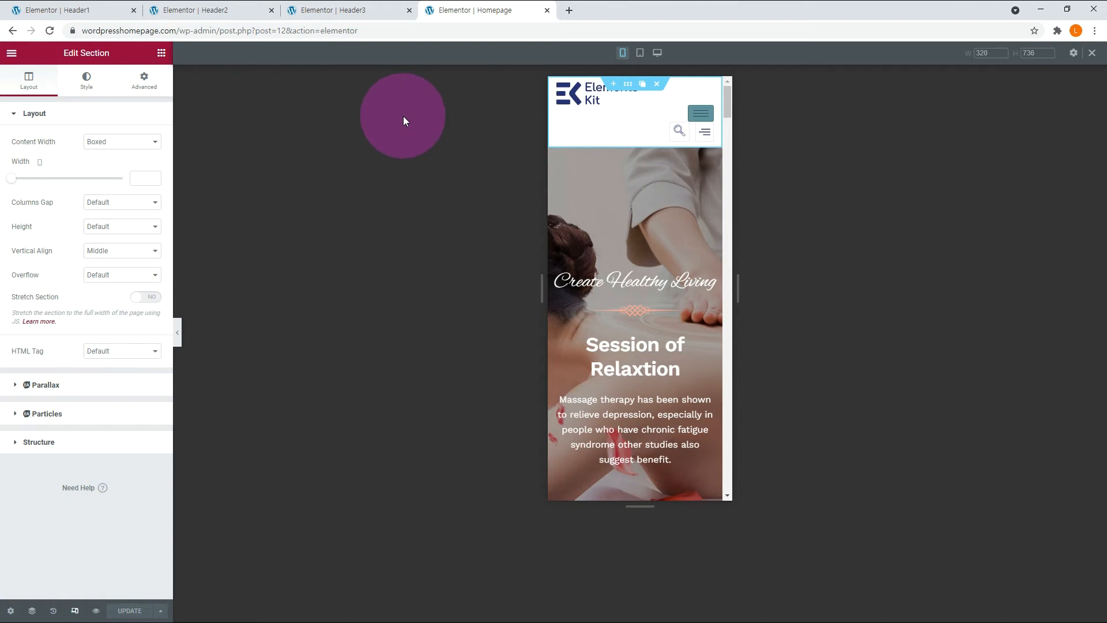
{"action": "left_click", "coordinate": [640, 52]}
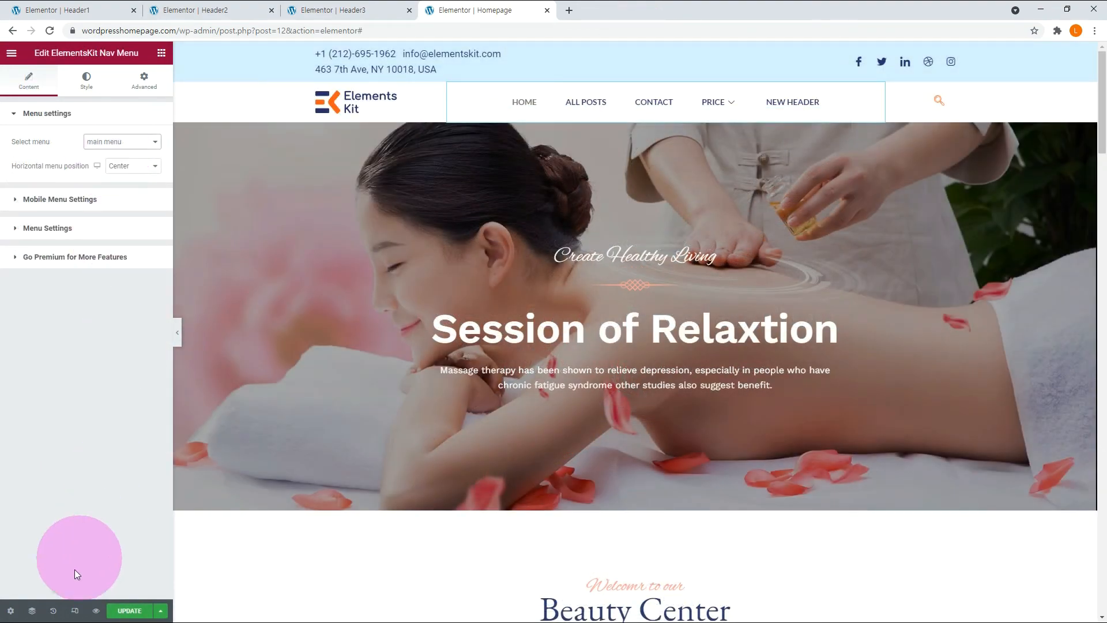
Preview the homepage header with the light blue contact bar in mobile, tablet and desktop layouts.
{"action": "left_click", "coordinate": [75, 611]}
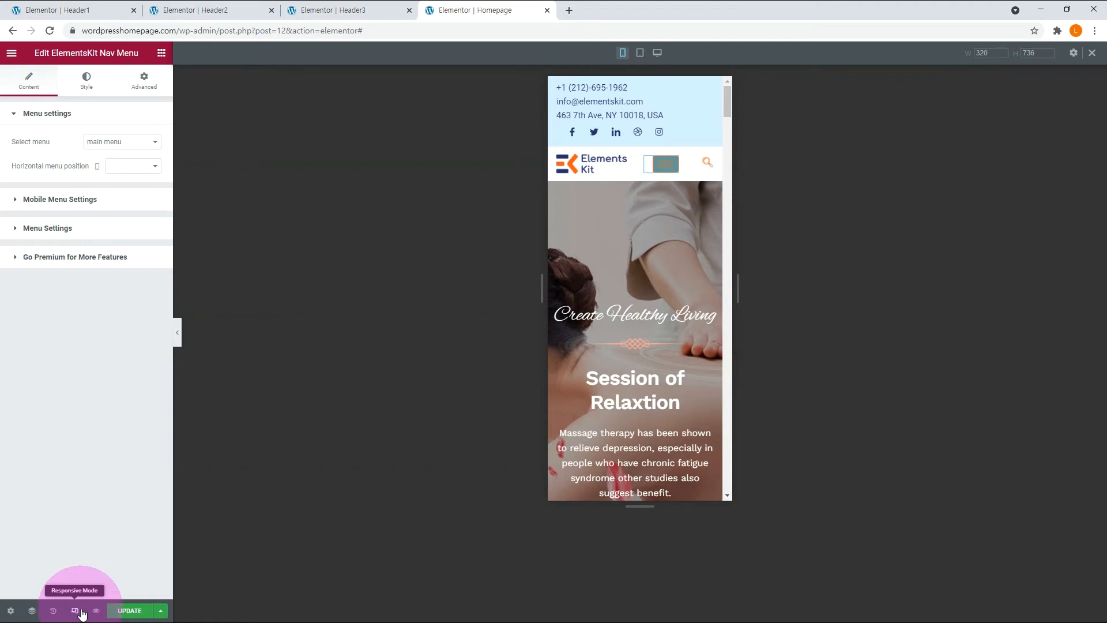
{"action": "left_click", "coordinate": [641, 53]}
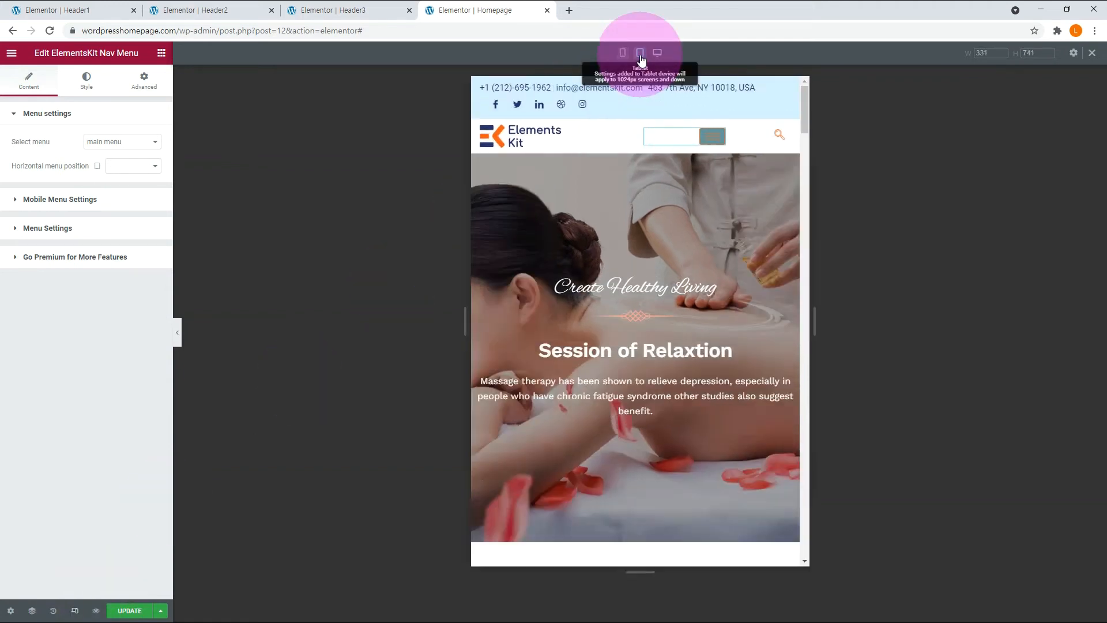
{"action": "left_click", "coordinate": [658, 52]}
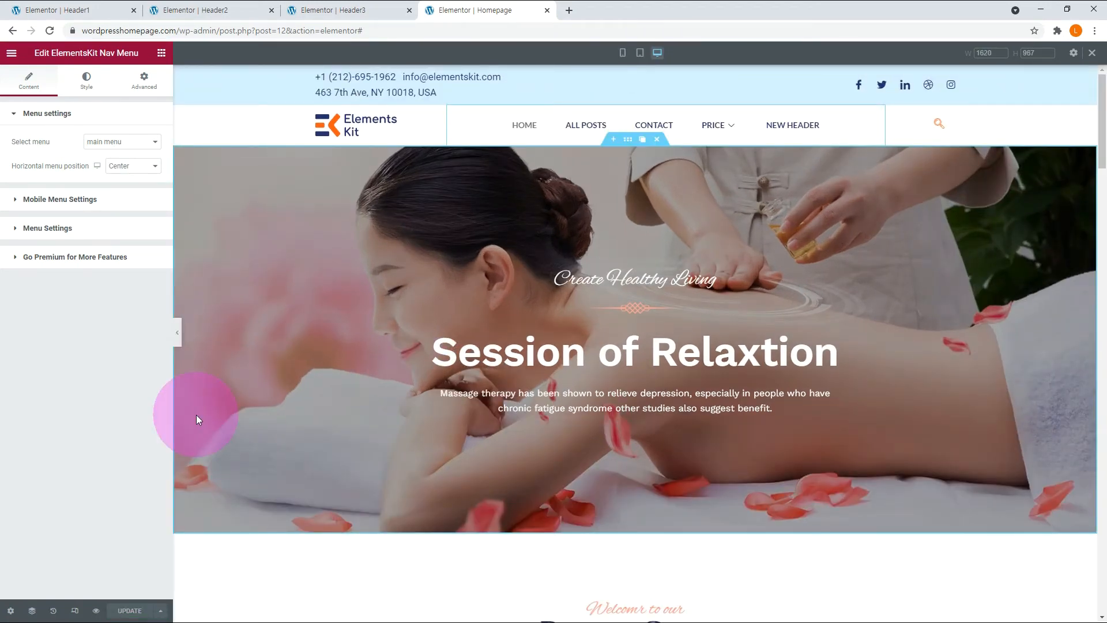
Insert the Mega Menu – Mens Fashion section from the ElementsKit library below the brand logos on the homepage and look through it.
{"action": "left_click", "coordinate": [663, 496]}
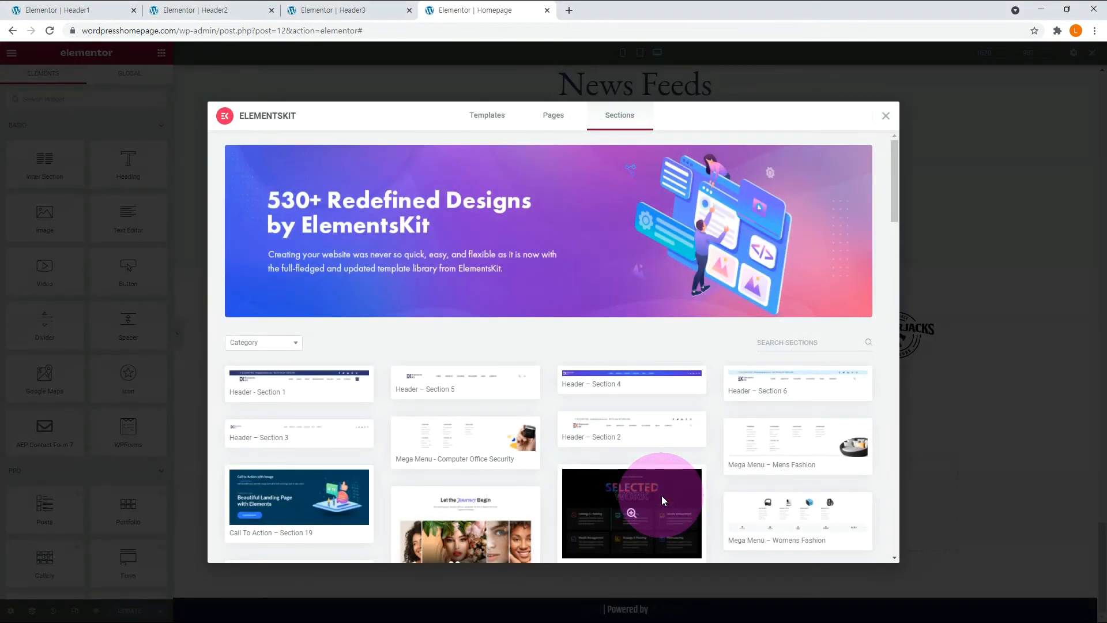
{"action": "scroll", "coordinate": [859, 465], "scroll_direction": "down", "scroll_amount": 1}
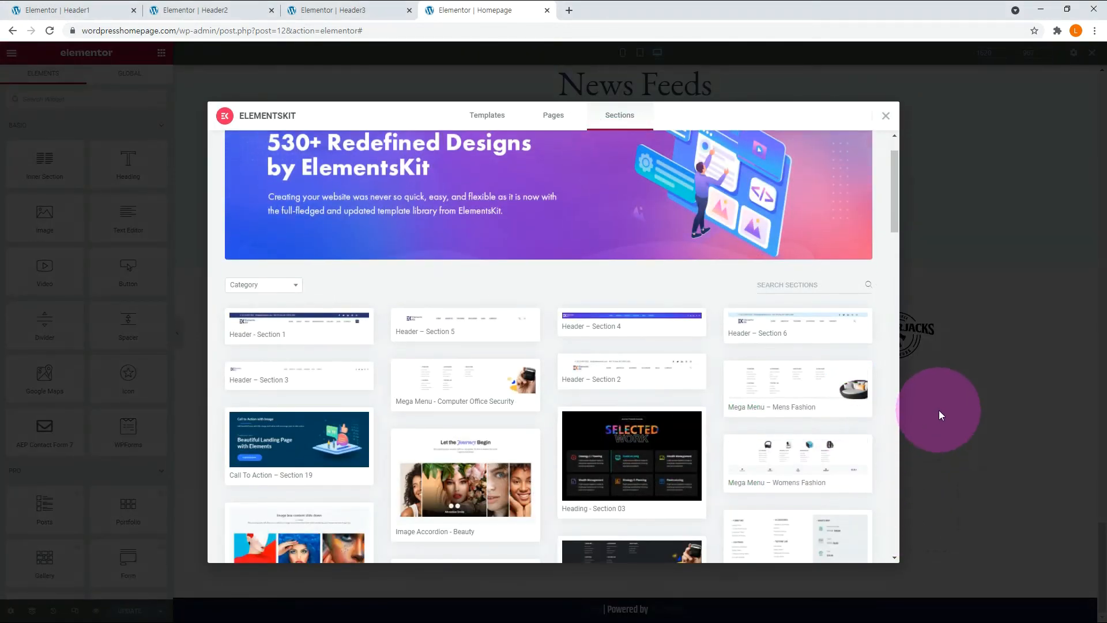
{"action": "mouse_move", "coordinate": [769, 392]}
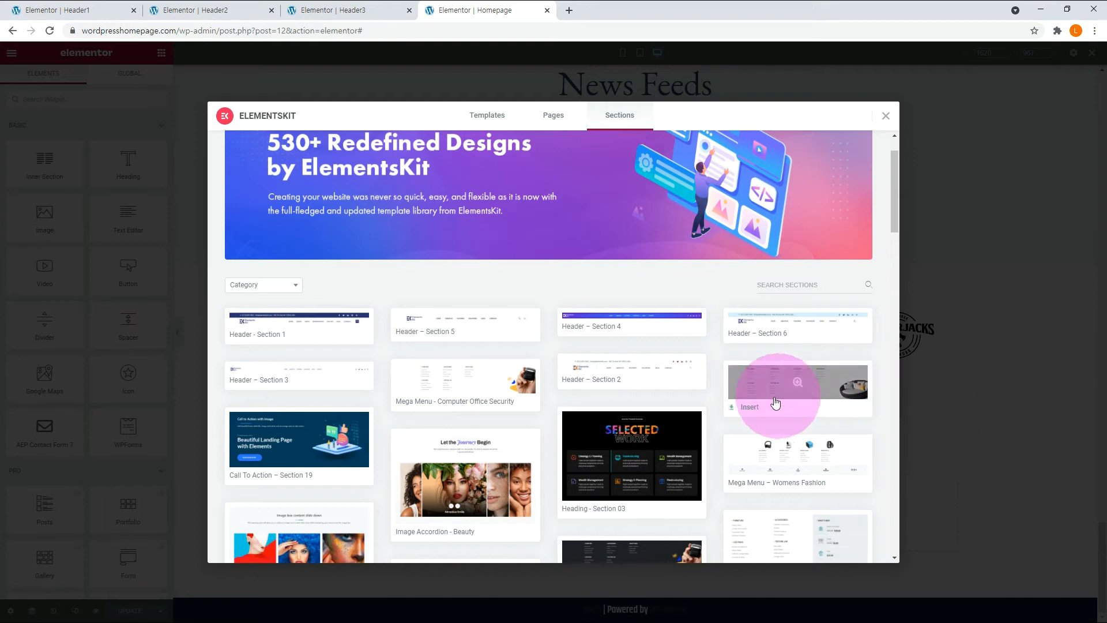
{"action": "left_click", "coordinate": [751, 412]}
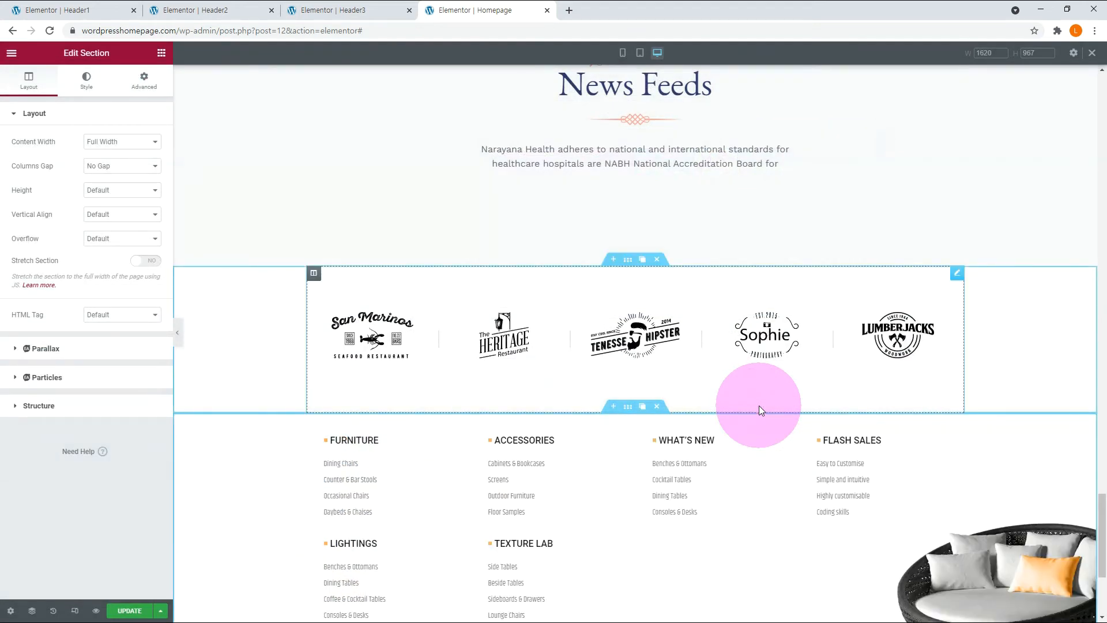
{"action": "scroll", "coordinate": [759, 406], "scroll_direction": "down", "scroll_amount": 3}
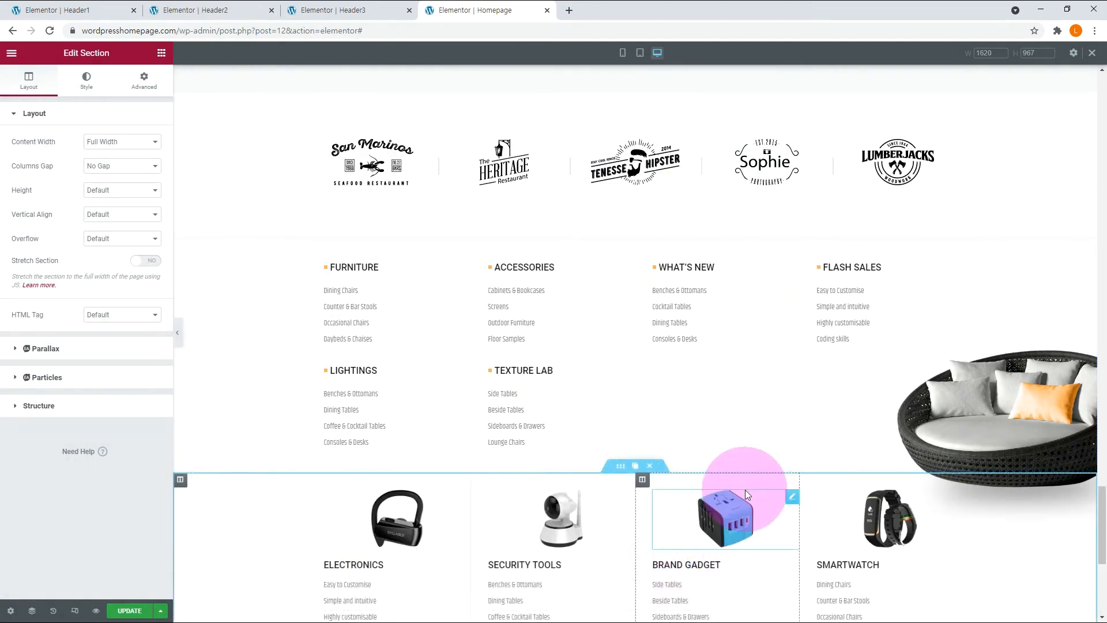
{"action": "scroll", "coordinate": [748, 486], "scroll_direction": "down", "scroll_amount": 3}
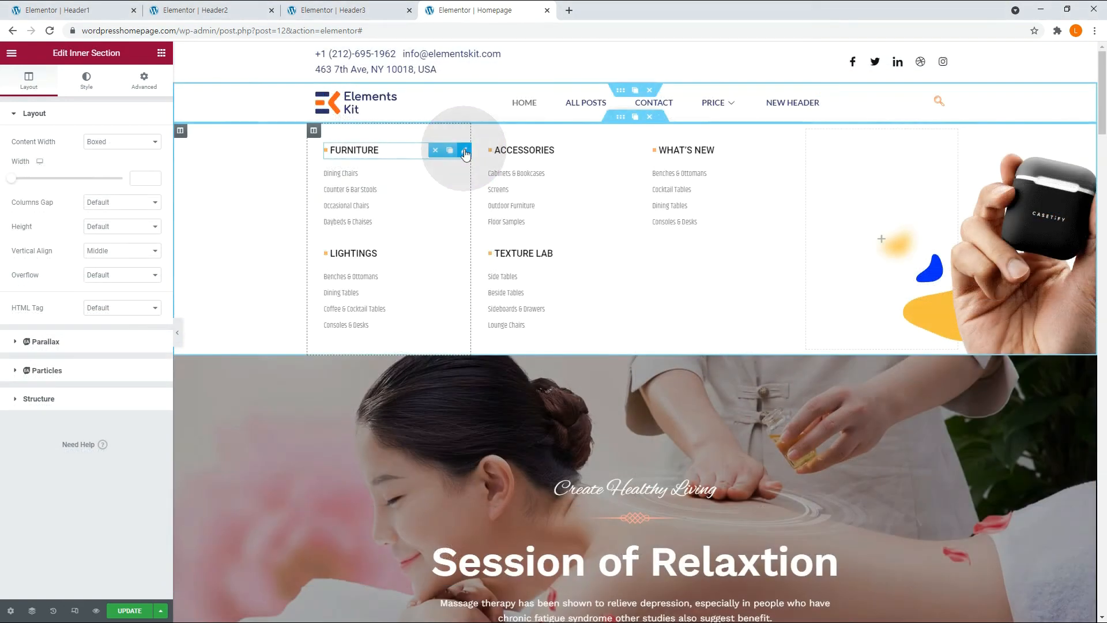
Change the subtitle of the mega menu's Furniture heading to Header.
{"action": "left_click", "coordinate": [465, 151]}
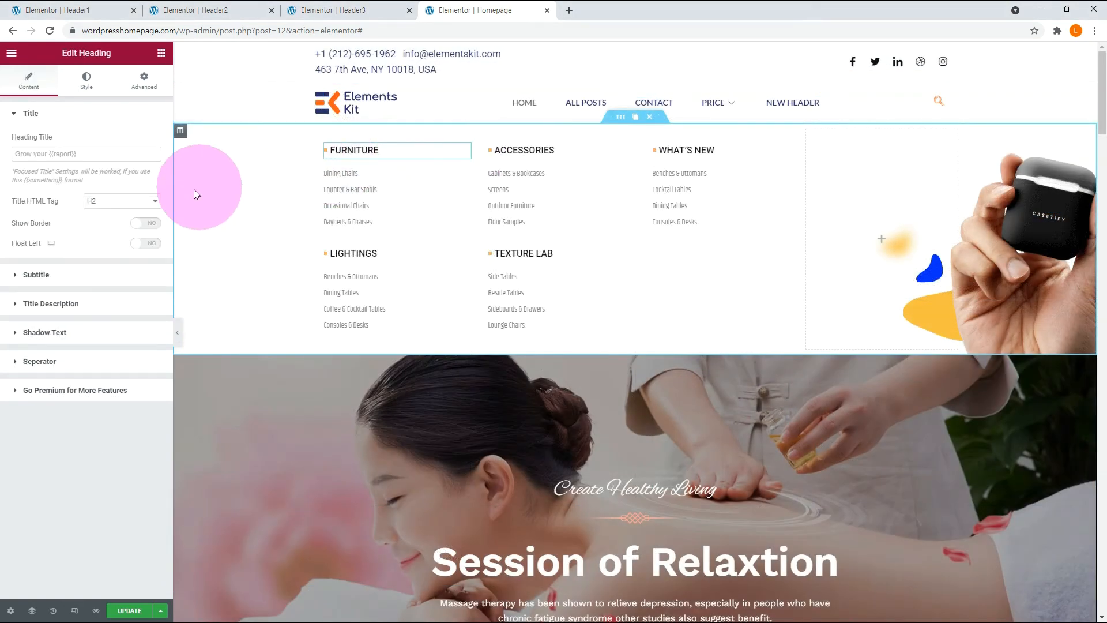
{"action": "left_click", "coordinate": [36, 275]}
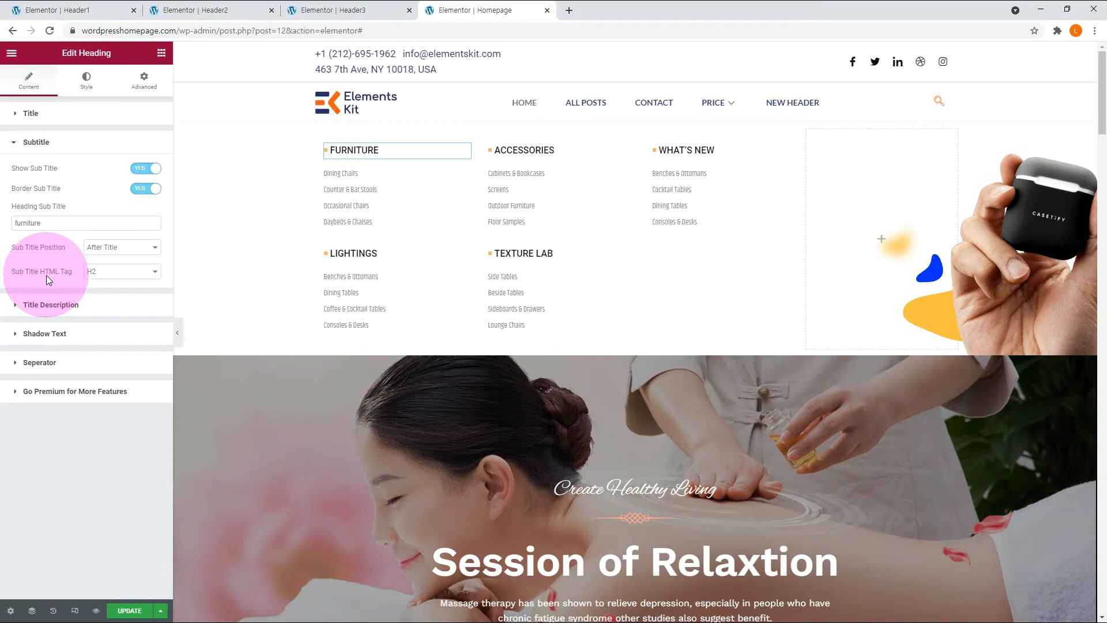
{"action": "left_click_drag", "start_coordinate": [43, 224], "coordinate": [7, 223]}
{"action": "type", "text": "Header"}
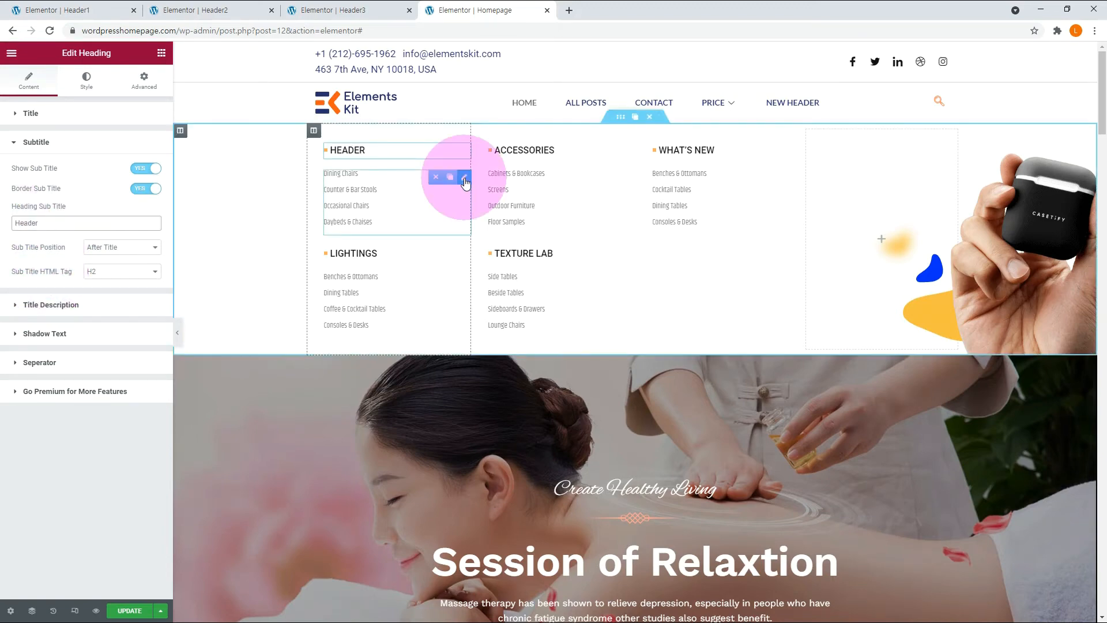
Rename the Dining Chairs item in the page list under the Header heading to New Header and set its link to /new-header.
{"action": "left_click", "coordinate": [465, 179]}
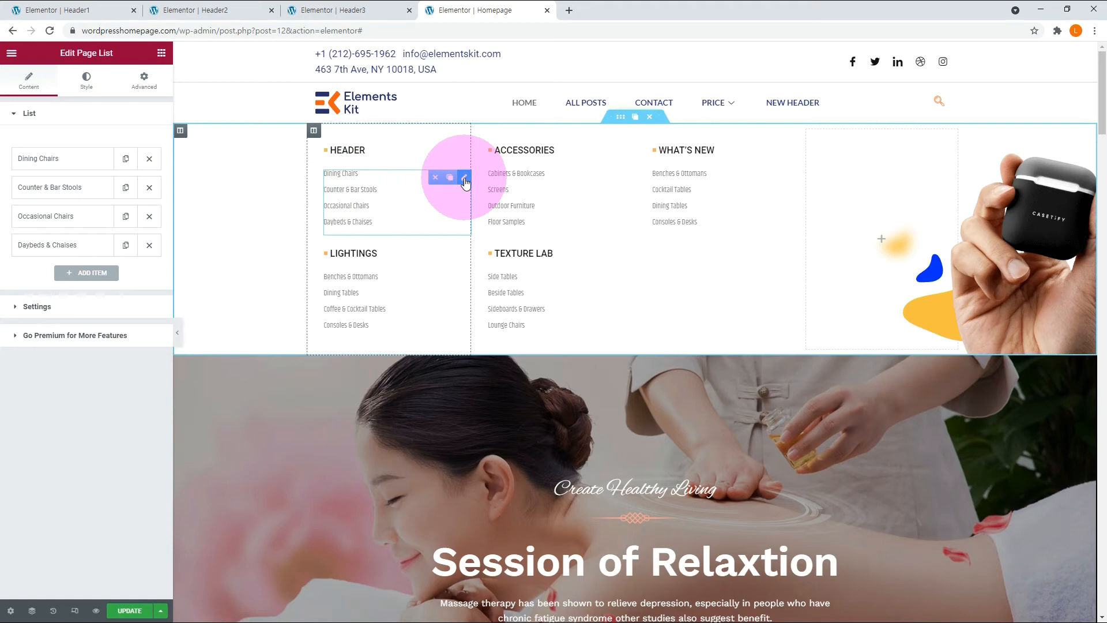
{"action": "left_click", "coordinate": [68, 165]}
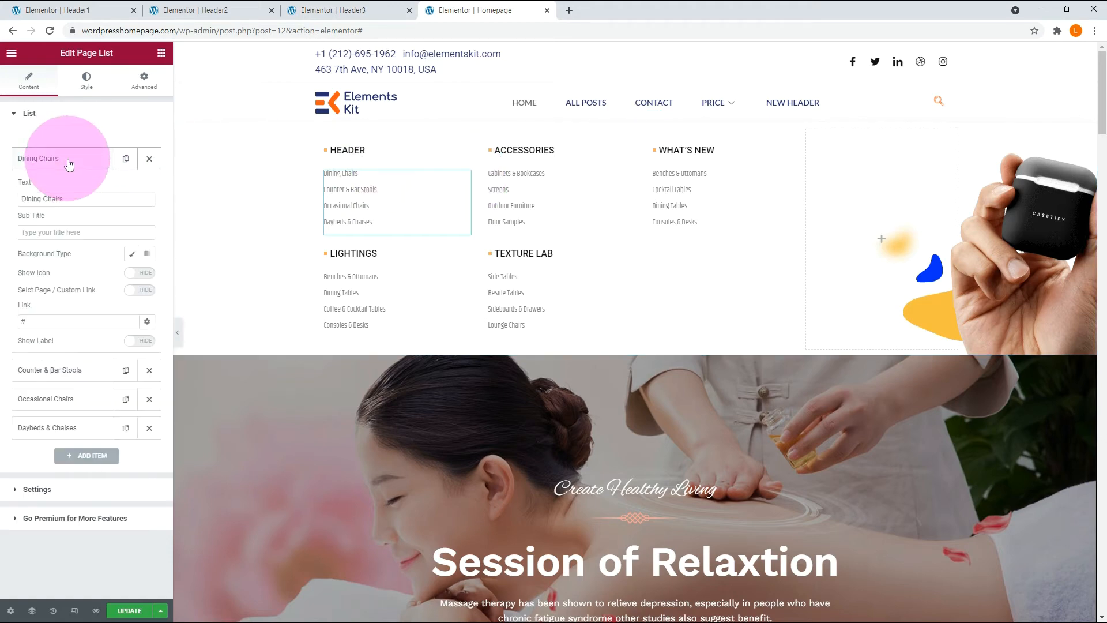
{"action": "left_click_drag", "start_coordinate": [81, 199], "coordinate": [3, 202]}
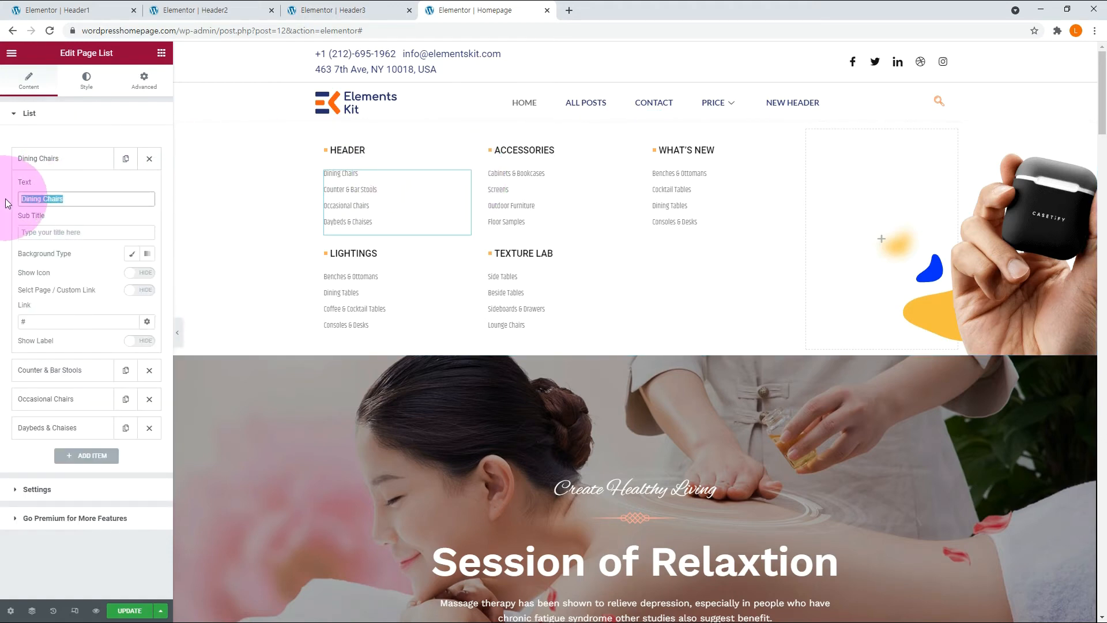
{"action": "type", "text": "New Header"}
{"action": "double_click", "coordinate": [25, 322]}
{"action": "type", "text": "/new-header"}
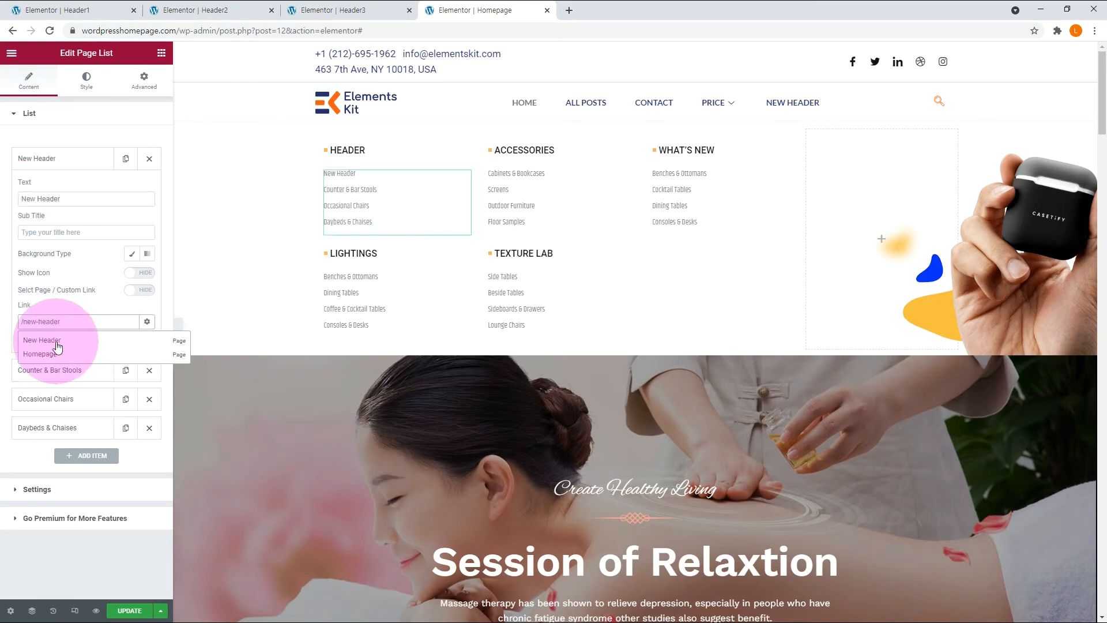
Link the New Header list item to the New Header page and test the link from the live homepage.
{"action": "left_click", "coordinate": [57, 341]}
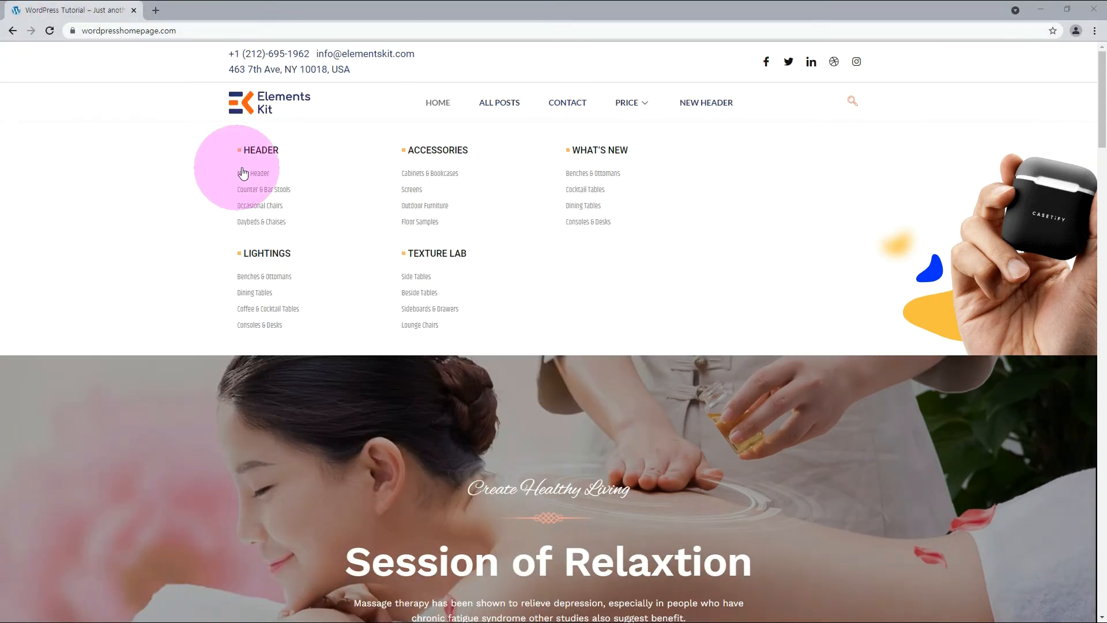
{"action": "double_click", "coordinate": [263, 152]}
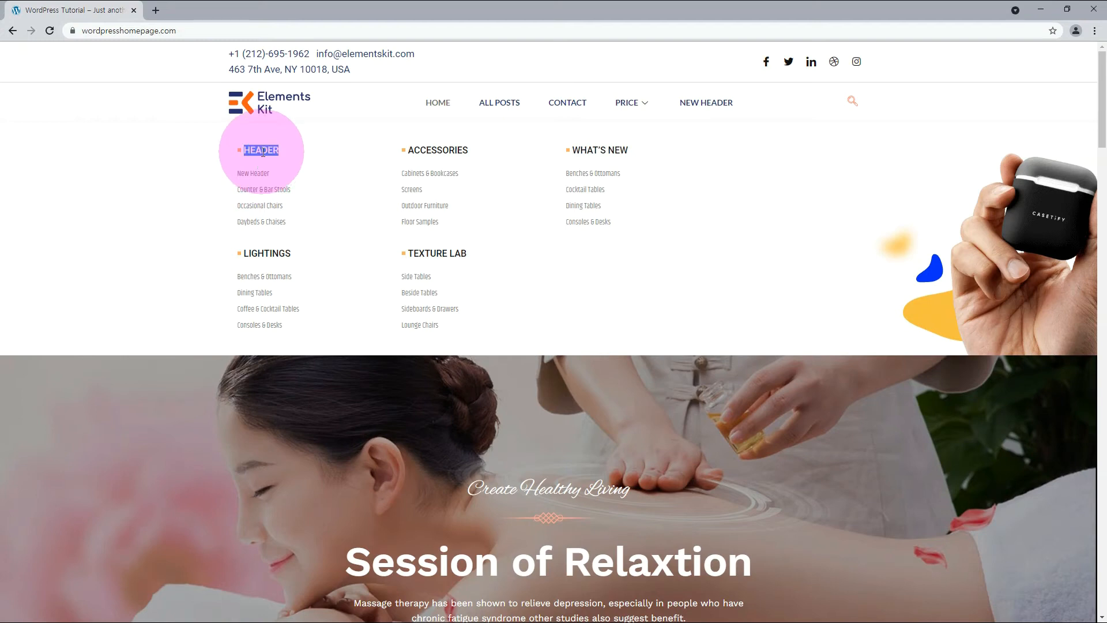
{"action": "left_click", "coordinate": [301, 155]}
{"action": "left_click", "coordinate": [255, 174]}
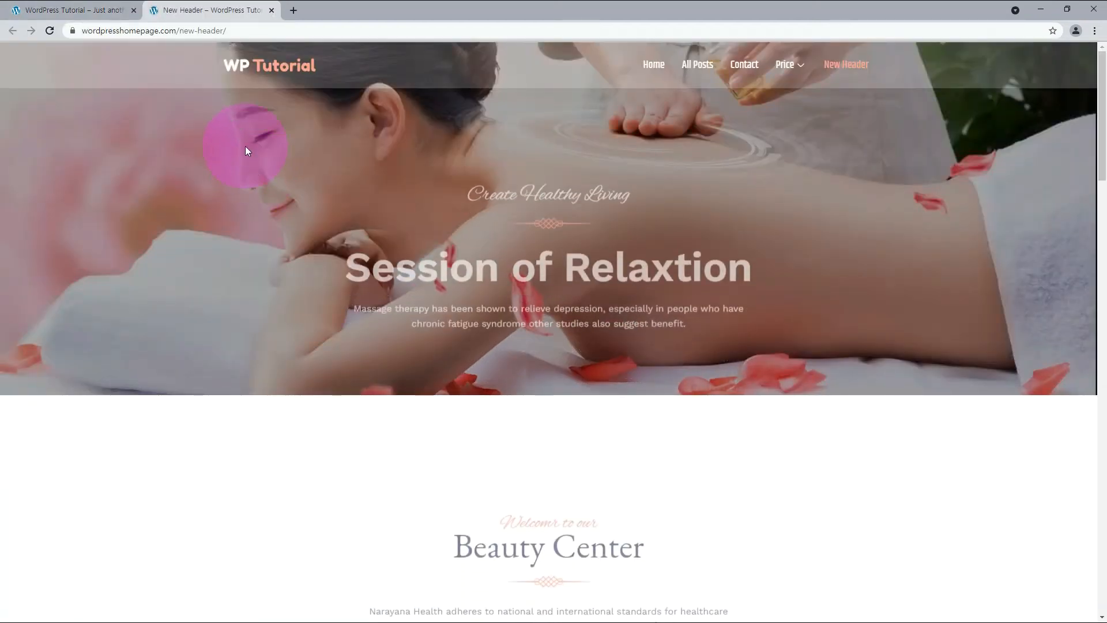
{"action": "left_click", "coordinate": [74, 10]}
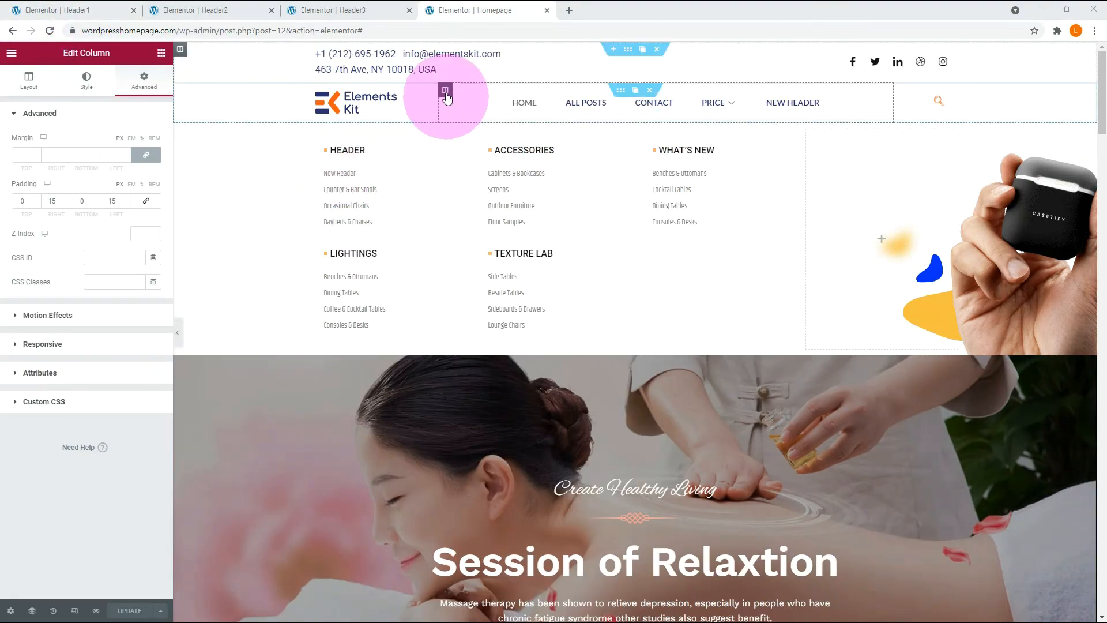
Assign the CSS class mainmenu to the header column that holds the navigation menu.
{"action": "left_click", "coordinate": [445, 94]}
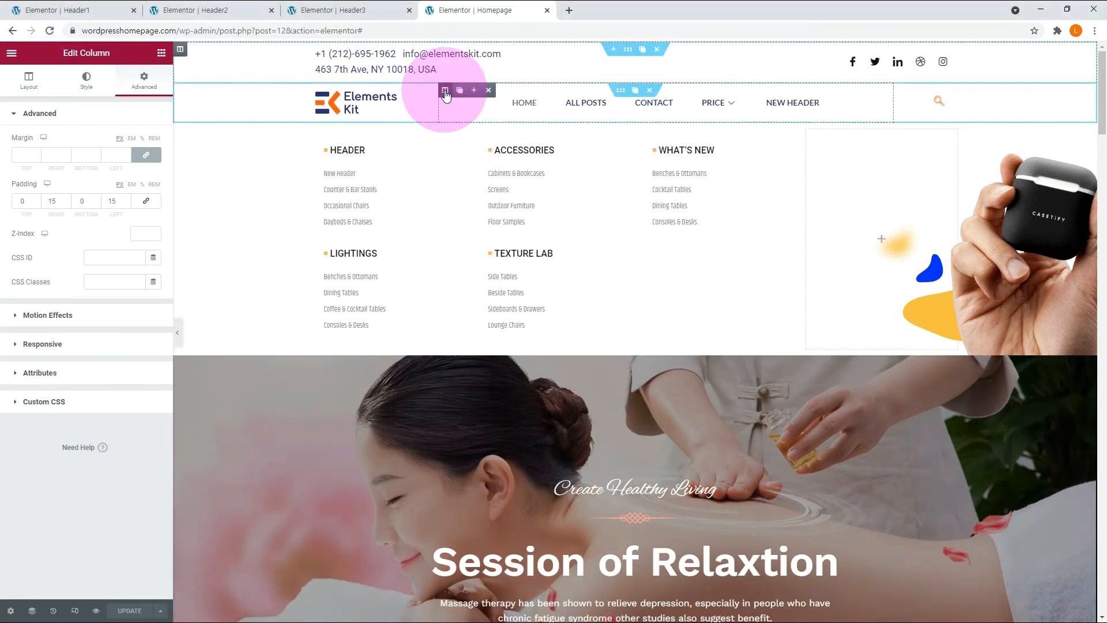
{"action": "left_click", "coordinate": [94, 281]}
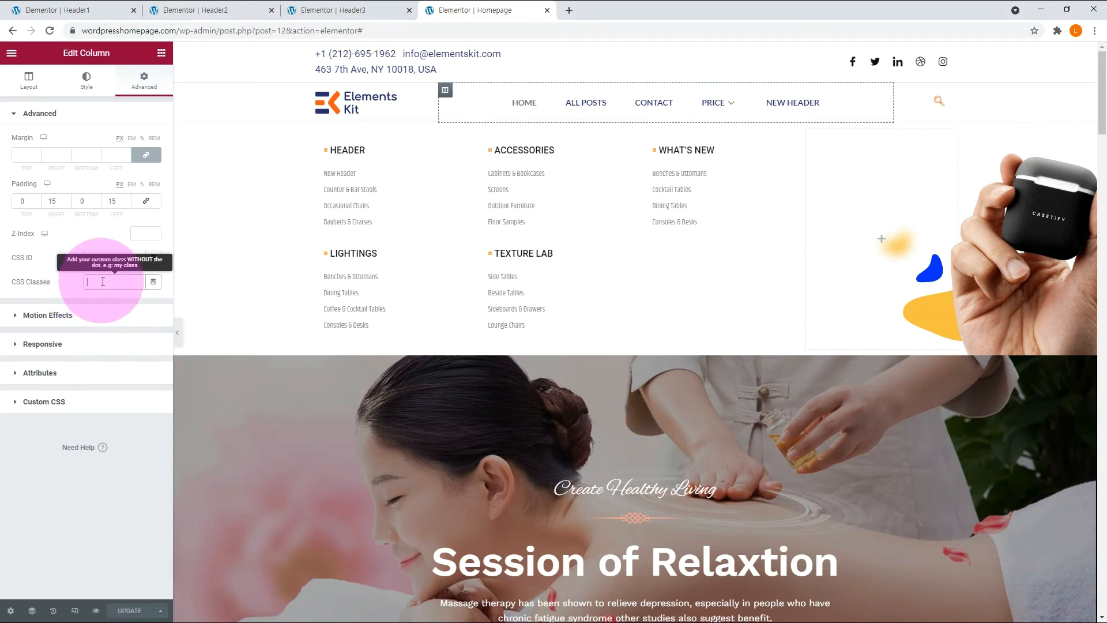
{"action": "type", "text": "mainmenu"}
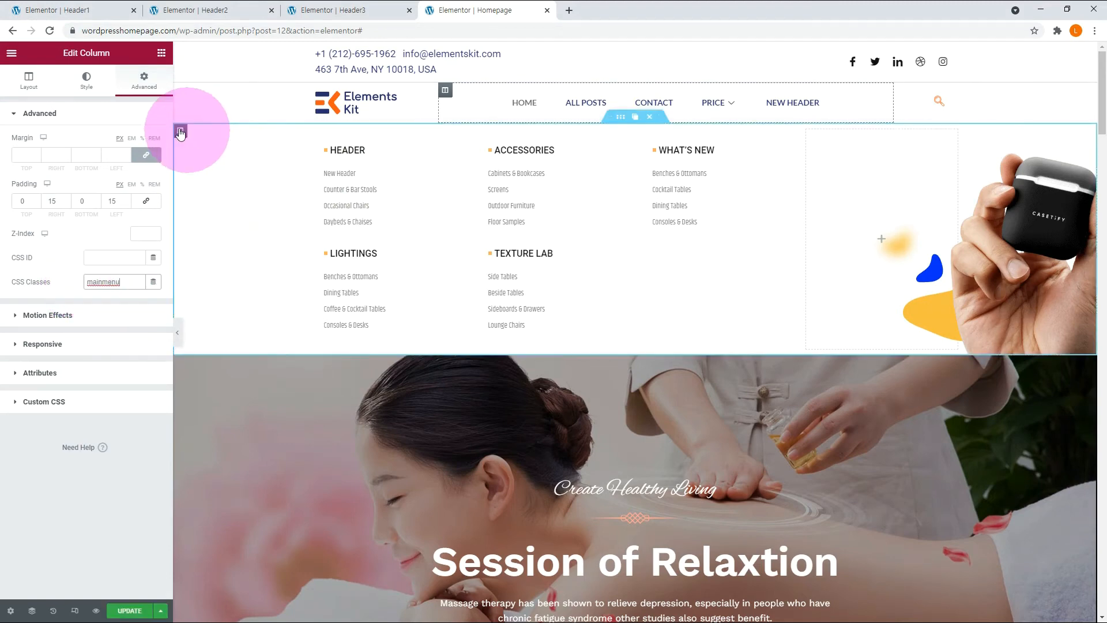
Assign the CSS class megamenu to the outer column of the mega menu section and update the page.
{"action": "left_click", "coordinate": [180, 130]}
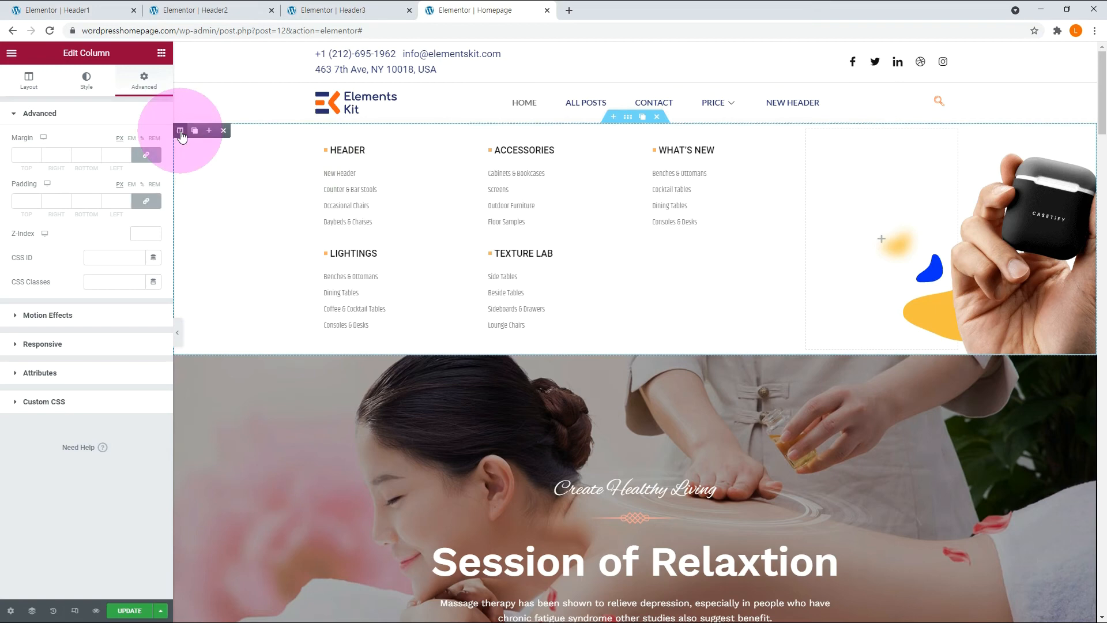
{"action": "left_click", "coordinate": [102, 282]}
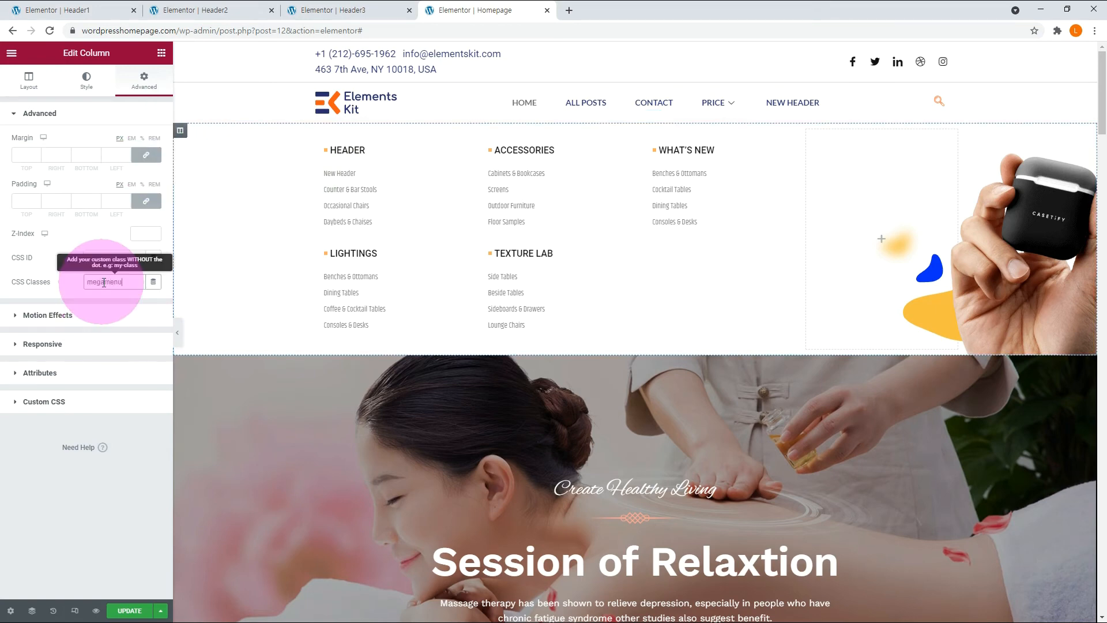
{"action": "left_click", "coordinate": [122, 489]}
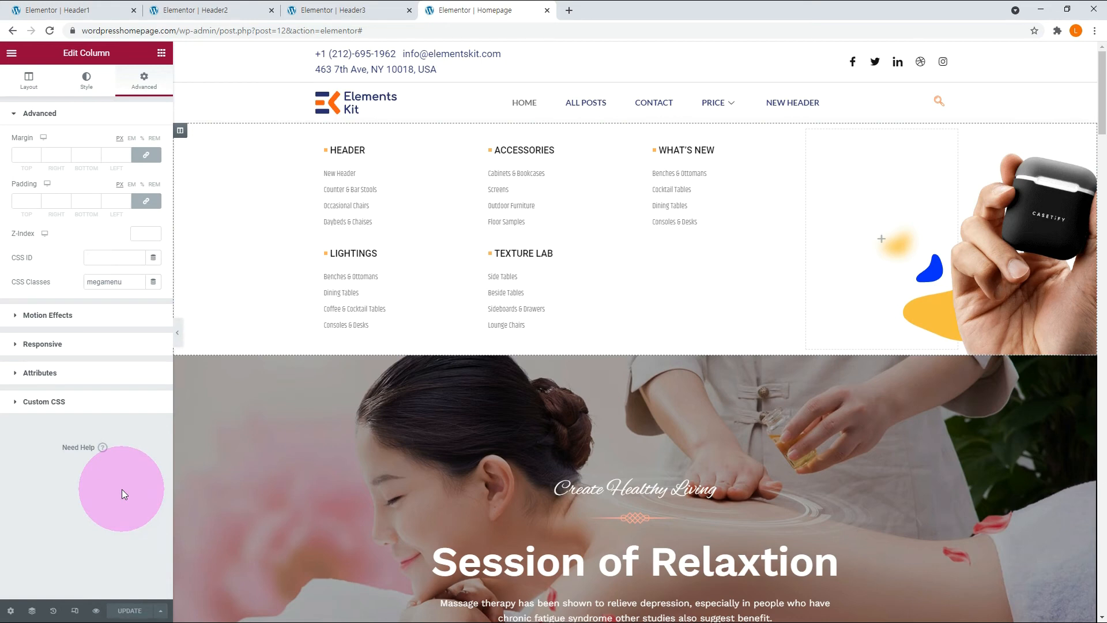
Add an HTML widget below the Lightings list with a jQuery script that hides .megamenu and shows it on hovering .mainmenu.
{"action": "left_click", "coordinate": [162, 52]}
{"action": "left_click", "coordinate": [93, 100]}
{"action": "type", "text": "html"}
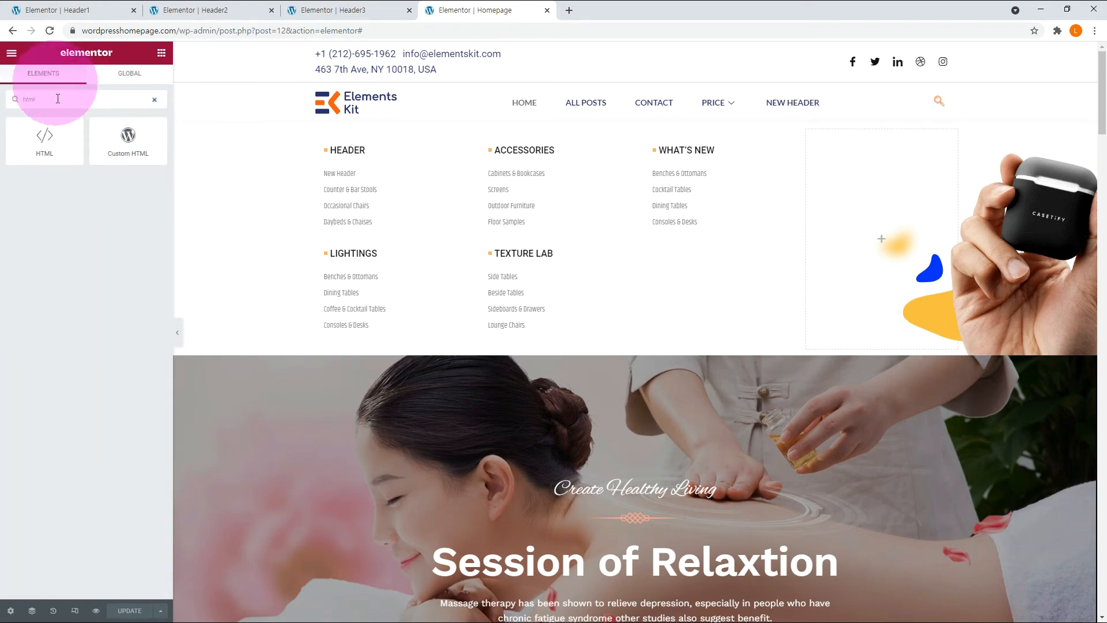
{"action": "left_click_drag", "start_coordinate": [45, 140], "coordinate": [366, 326]}
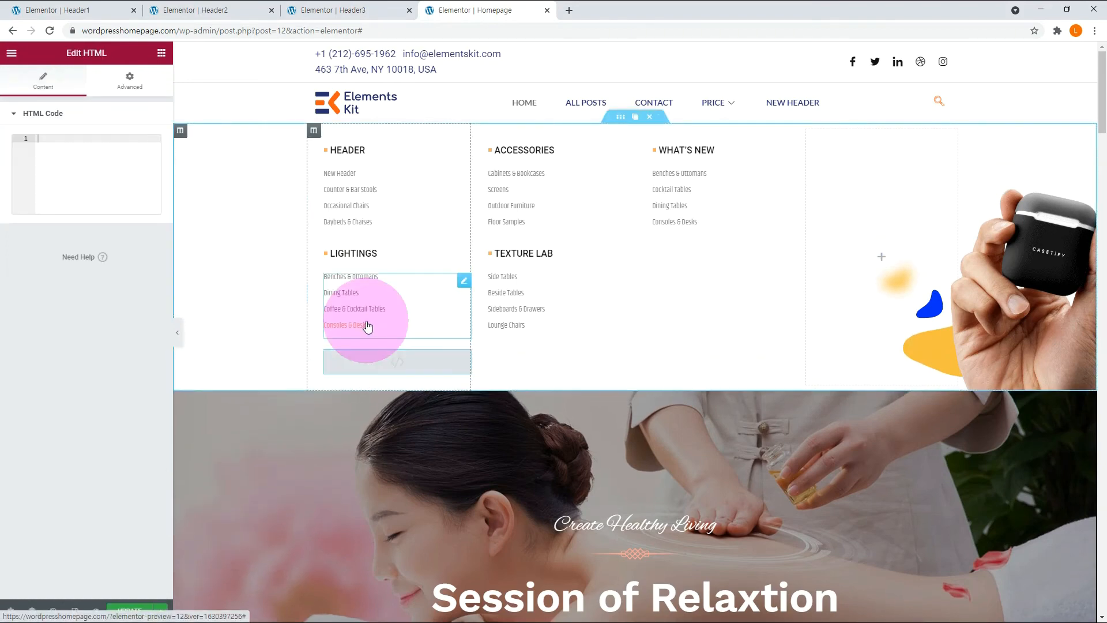
{"action": "left_click", "coordinate": [52, 141]}
{"action": "type", "text": "<script> \tjQuery(\".megamenu\").hide();   jQuery( function(){  \tjQuery('.mainmenu').hover( function(){  \t\tjQuery(\".megamenu\").show();  \t});  \tjQuery('.megamenu').hover( function(){  \t\tjQuery(\".megamenu\").show();  \t}, \tfunction(){  \t\tjQuery(\".megamenu\").hide();  \t}); }); </script>"}
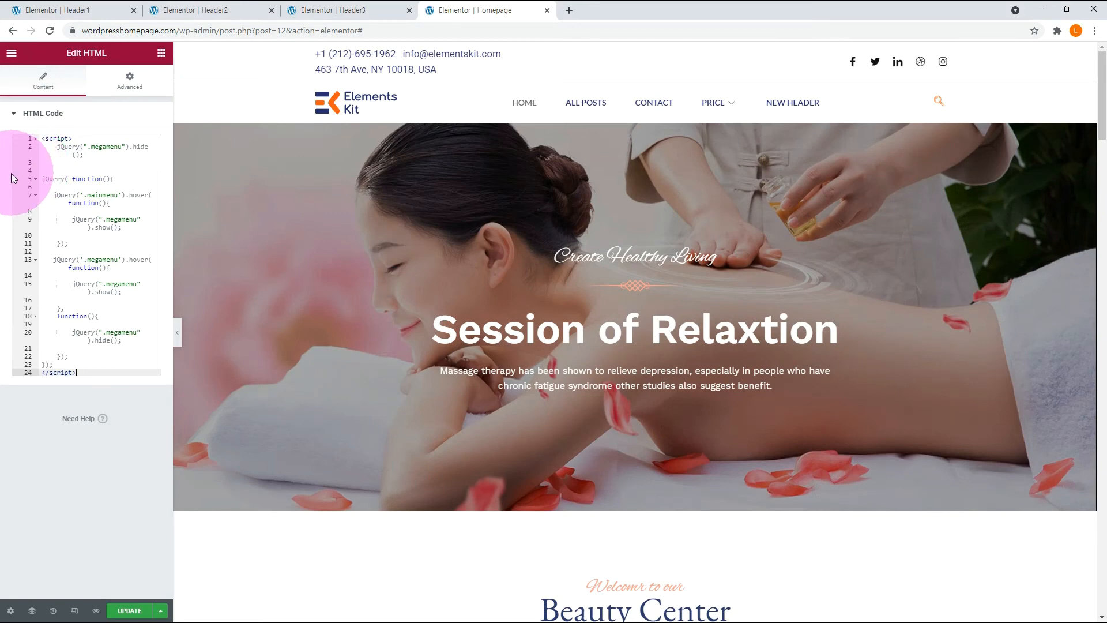
Examine the script's class names and its hide and hover calls at a larger zoom.
{"action": "key", "text": "ctrl+plus"}
{"action": "key", "text": "ctrl+plus"}
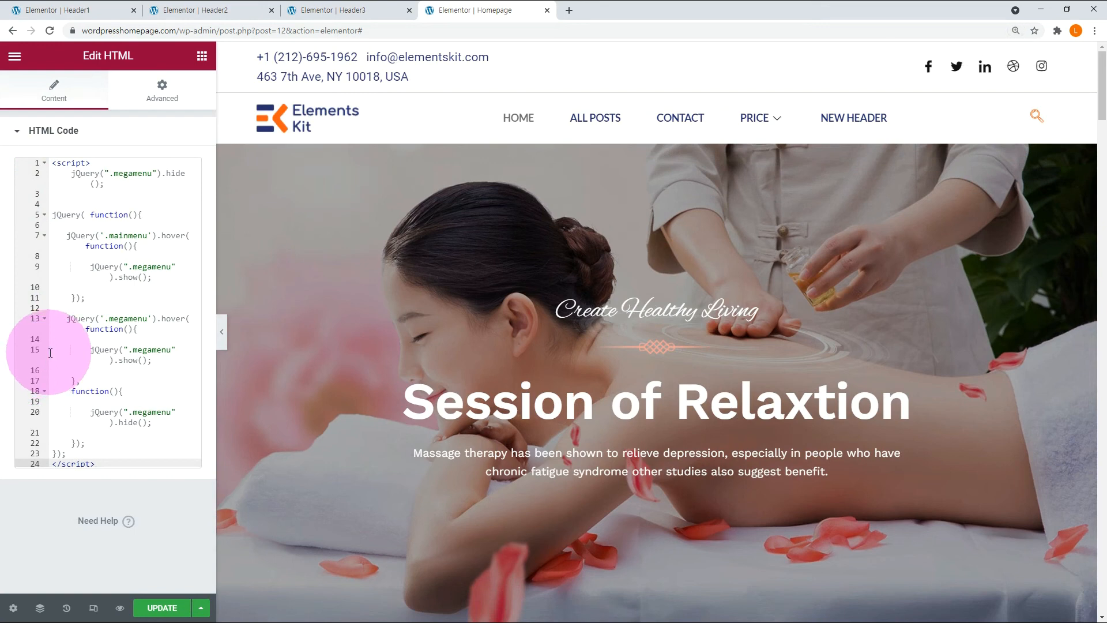
{"action": "double_click", "coordinate": [136, 174]}
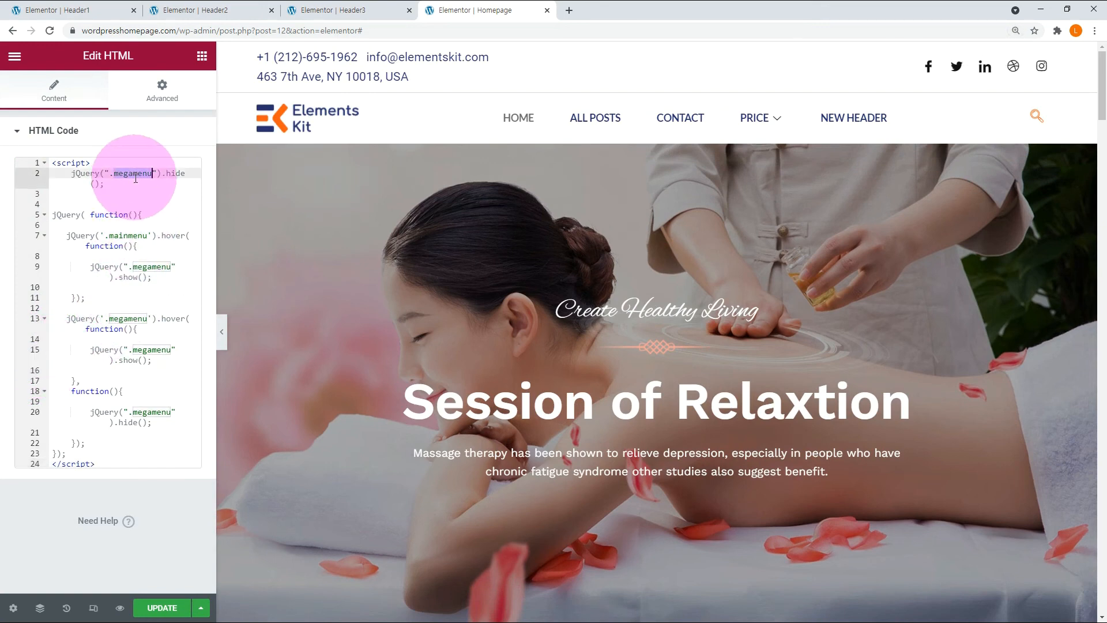
{"action": "double_click", "coordinate": [171, 173]}
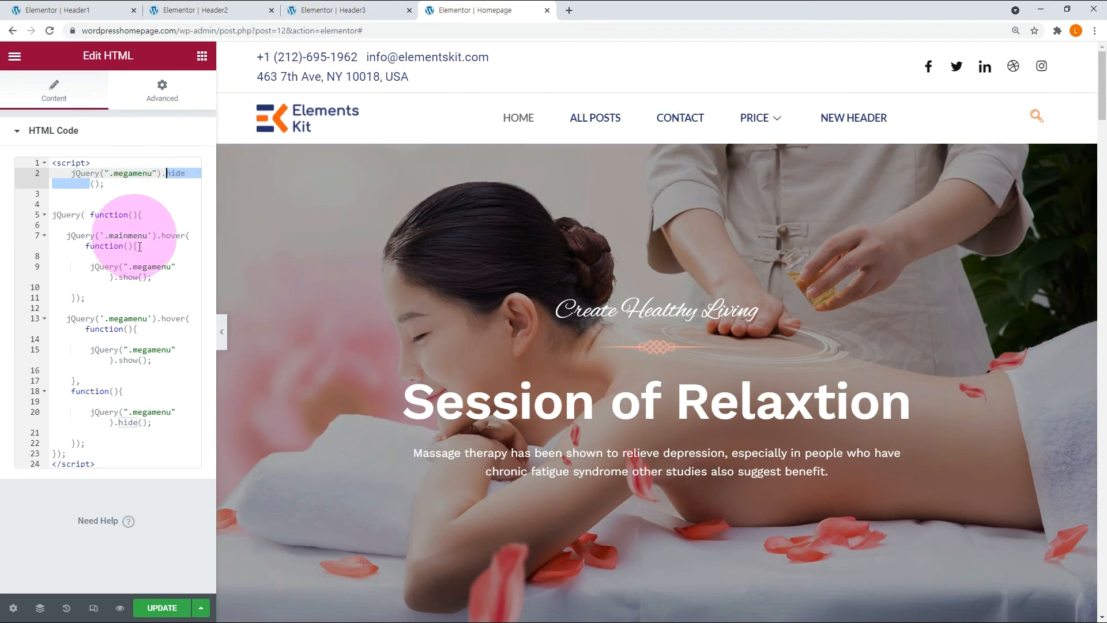
{"action": "double_click", "coordinate": [173, 235]}
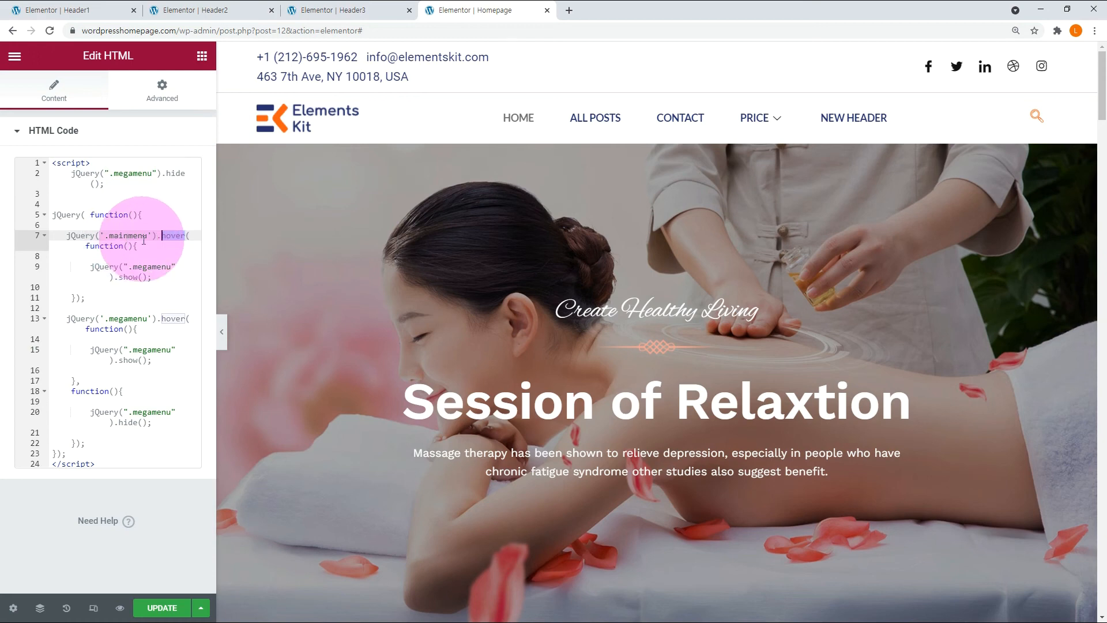
Test how the mega menu responds to pointing at the main menu, including on the live homepage.
{"action": "mouse_move", "coordinate": [638, 118]}
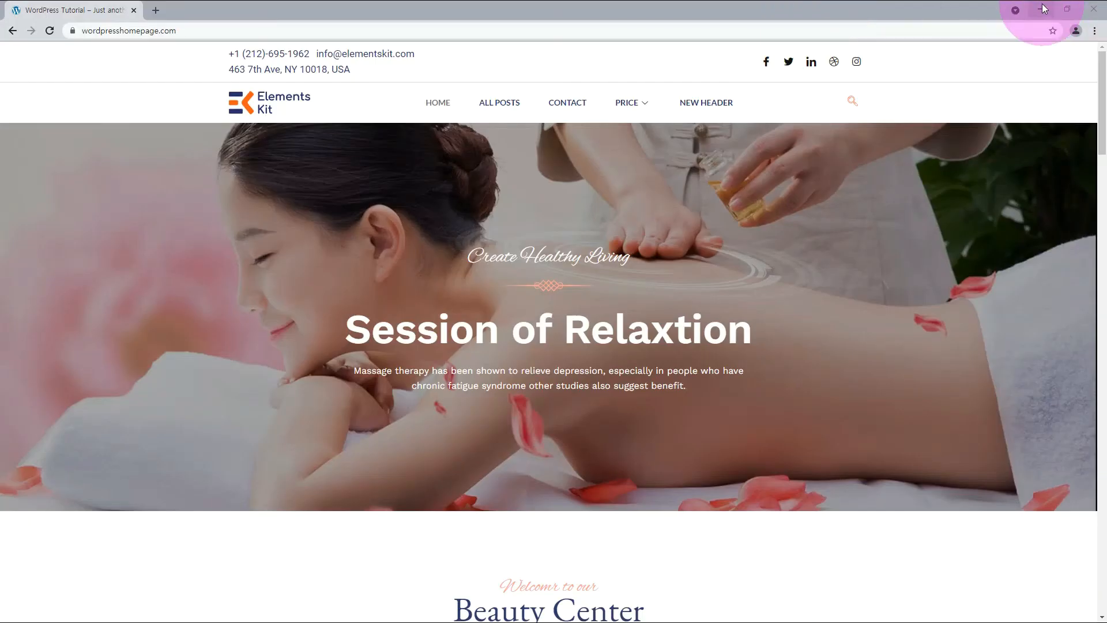
{"action": "mouse_move", "coordinate": [463, 107]}
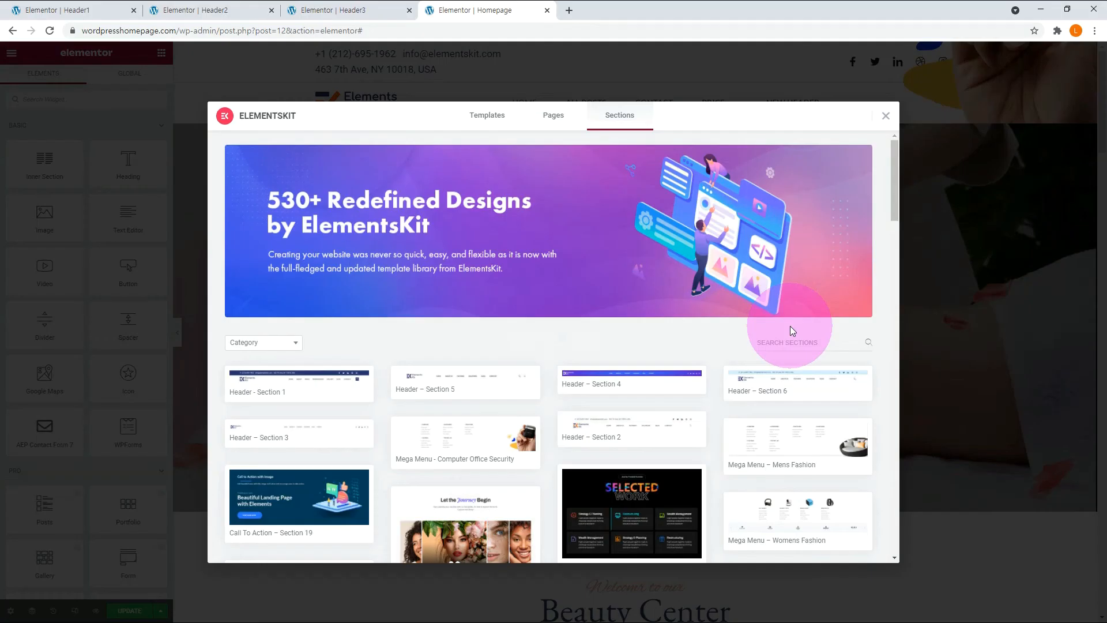
Insert the Mega Menu – Womens Fashion section from the ElementsKit library into the homepage.
{"action": "scroll", "coordinate": [813, 334], "scroll_direction": "down", "scroll_amount": 3}
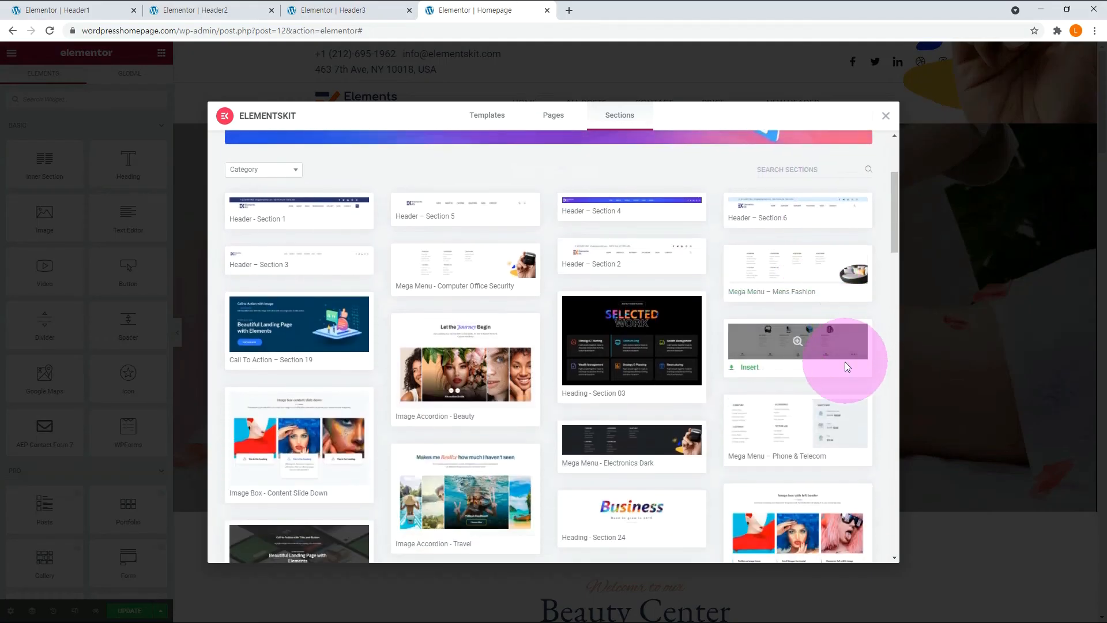
{"action": "left_click", "coordinate": [750, 367]}
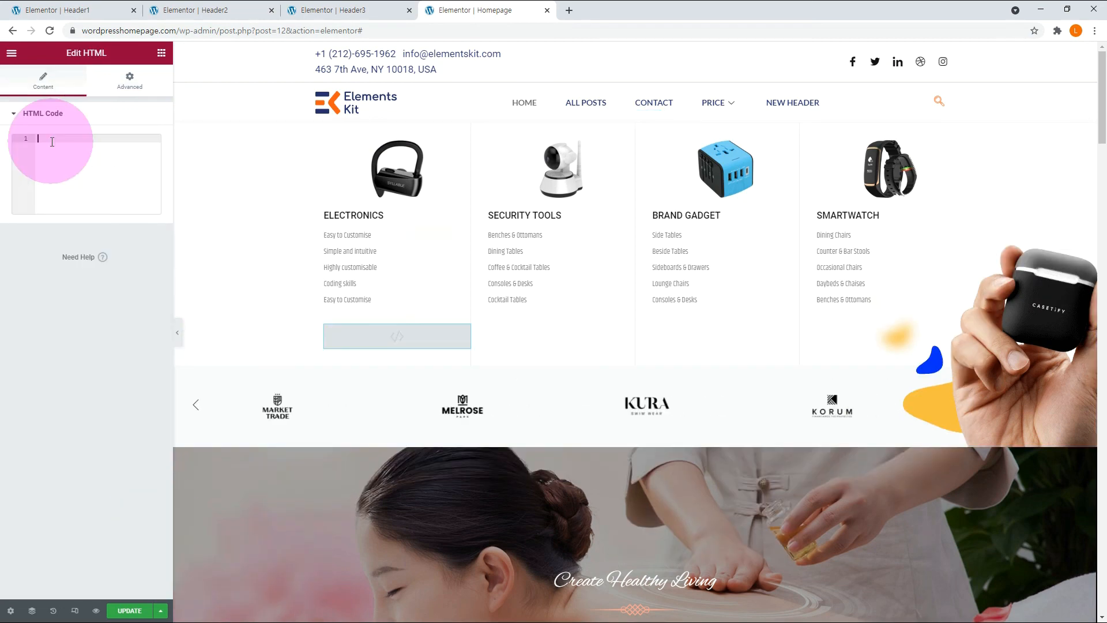
Enter the .megamenu hover script in the HTML widget under the Electronics list and update the homepage to test it live.
{"action": "type", "text": "<script>   jQuery(\".megamenu\").hide();  jQuery( function(){    jQuery('.mainmenu').hover(function(){        jQuery(\".megamenu\").show();    });    jQuery('.megamenu').hover(function(){        jQuery(\".megamenu\").show();    },   function(){        jQuery(\".megamenu\").hide();    }); }); </script>"}
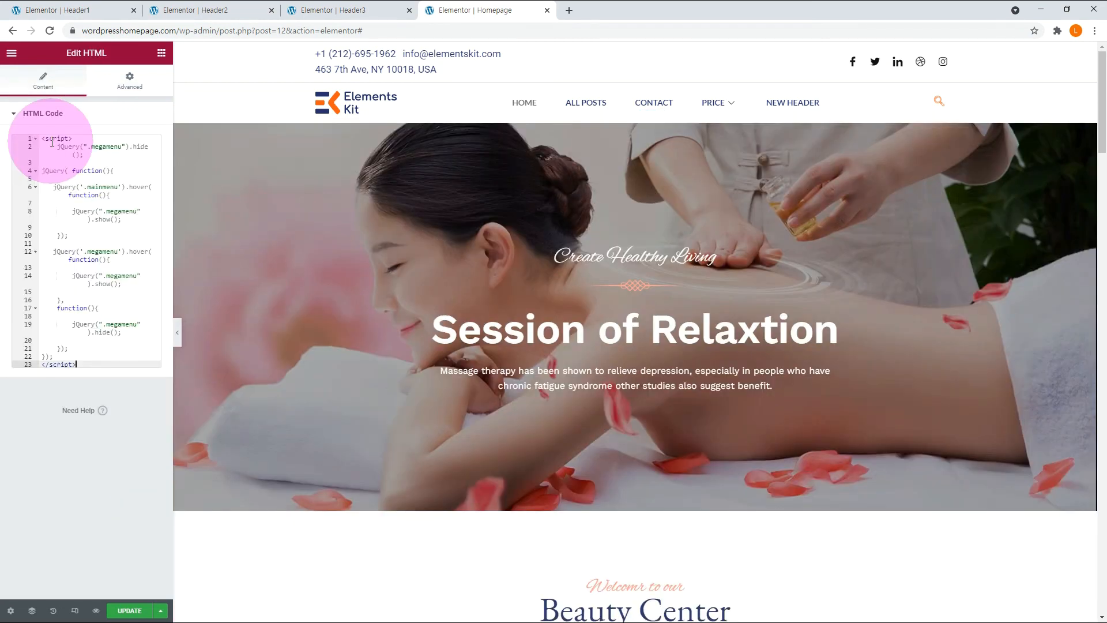
{"action": "left_click", "coordinate": [123, 611]}
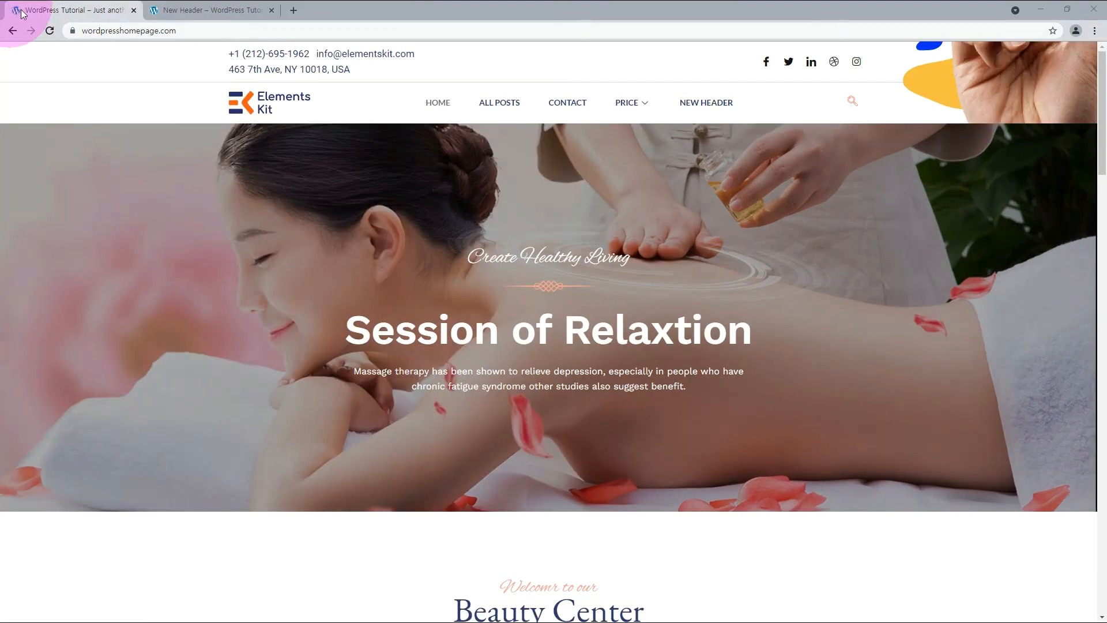
{"action": "mouse_move", "coordinate": [422, 95]}
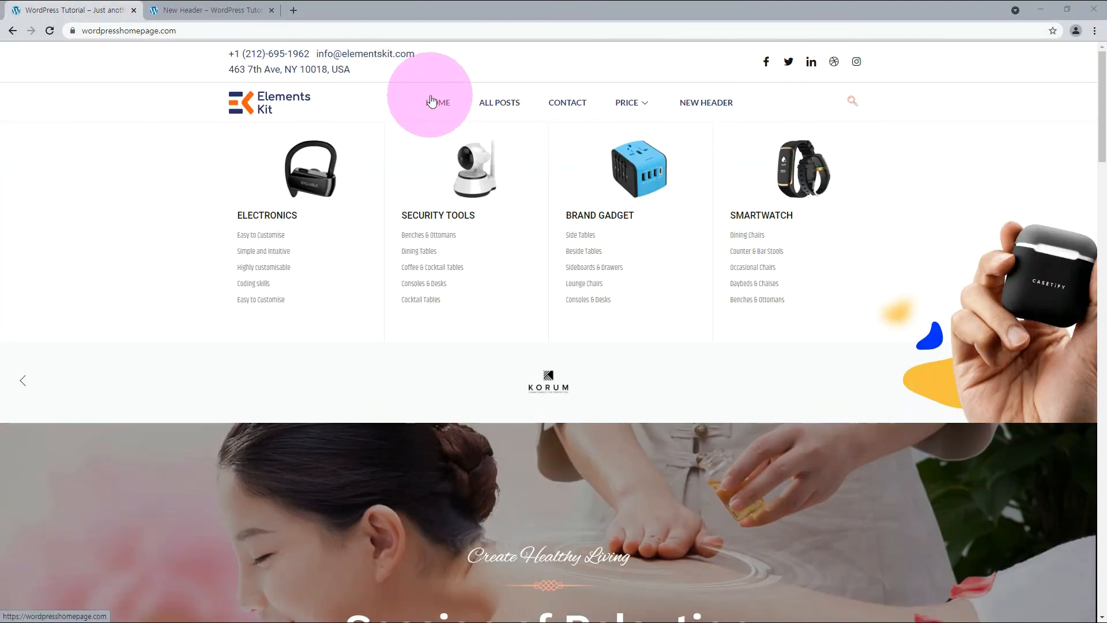